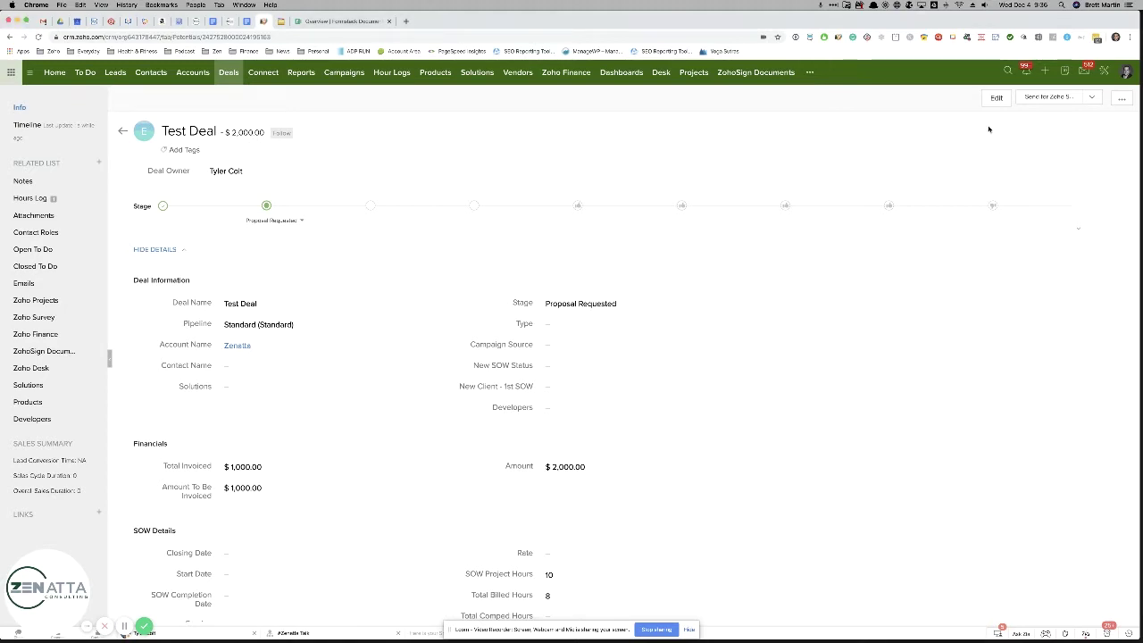
- Check the Test Deal's financials and SOW: $1,000.00 invoiced, 10 project hours, 8 billed
click(1123, 103)
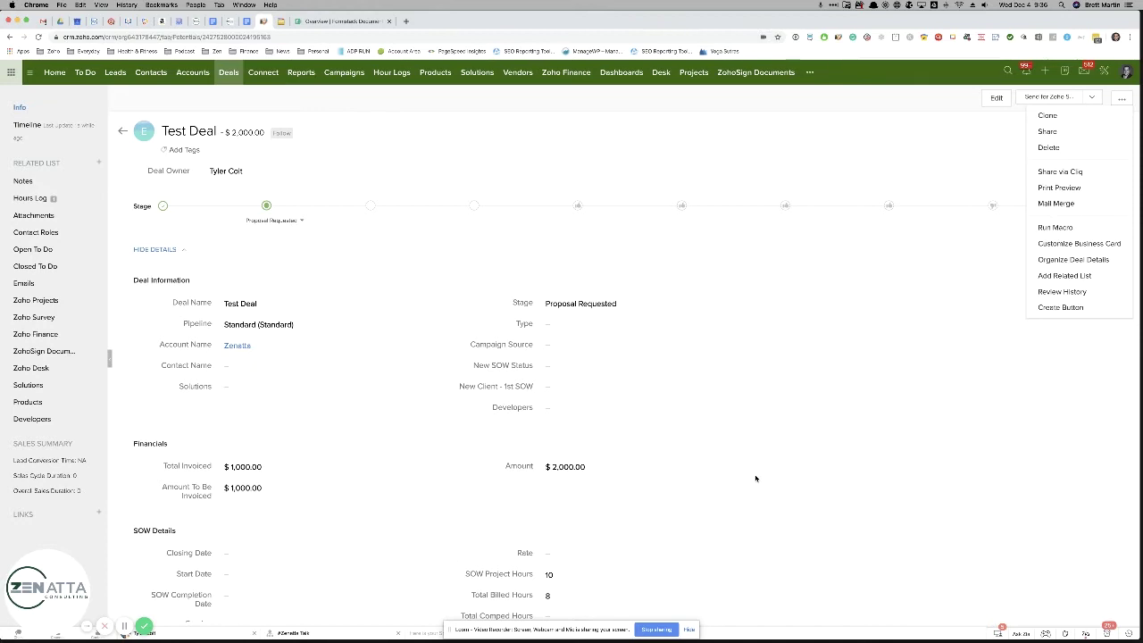
scroll(755, 479, down, 5)
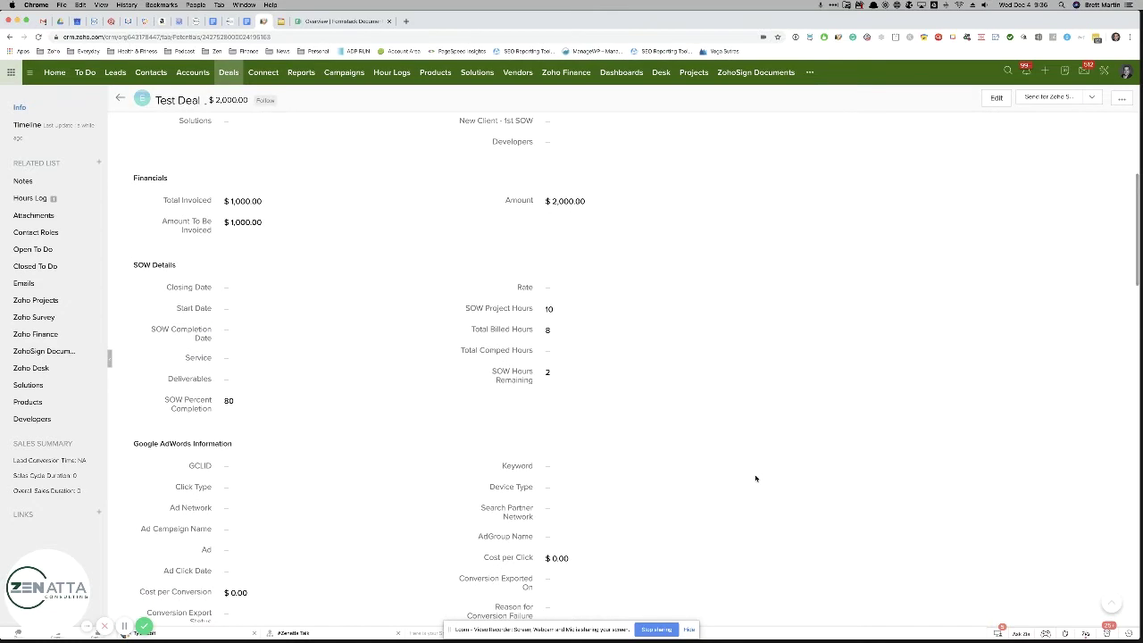
scroll(755, 479, up, 5)
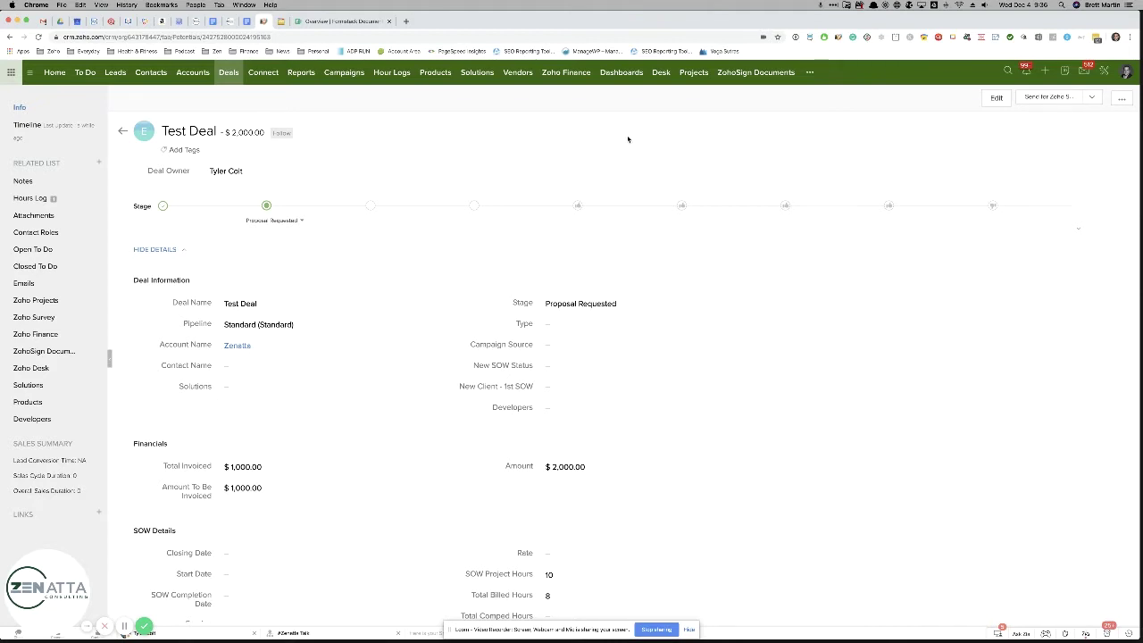
- Open the Client Proposal Document template from its Manage File page for editing in Word Online
click(350, 23)
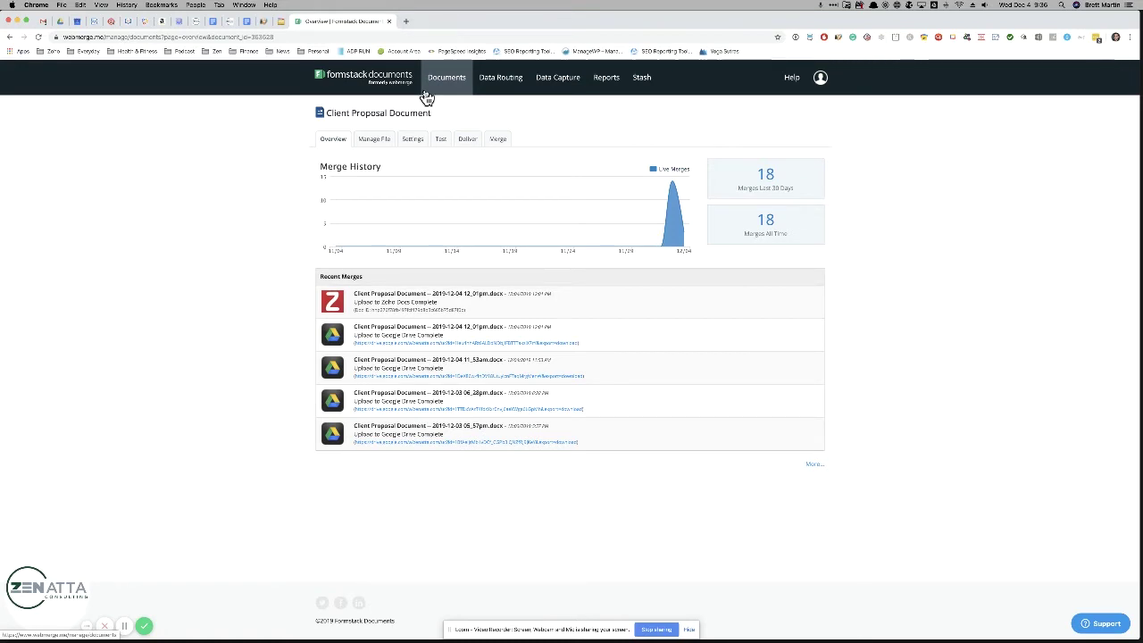
click(382, 144)
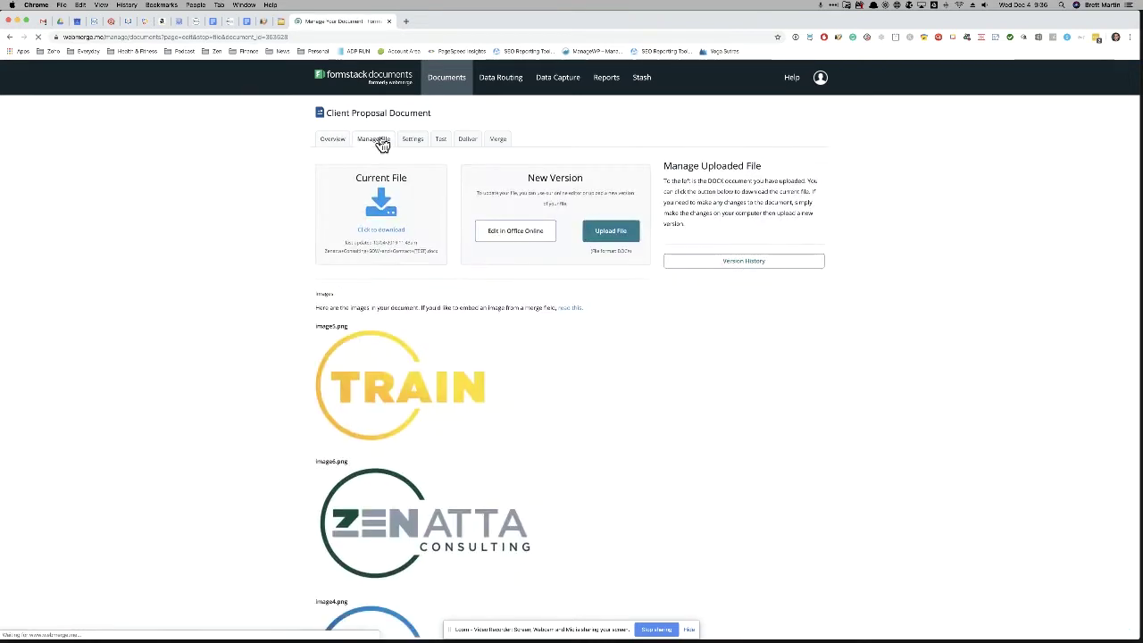
click(514, 232)
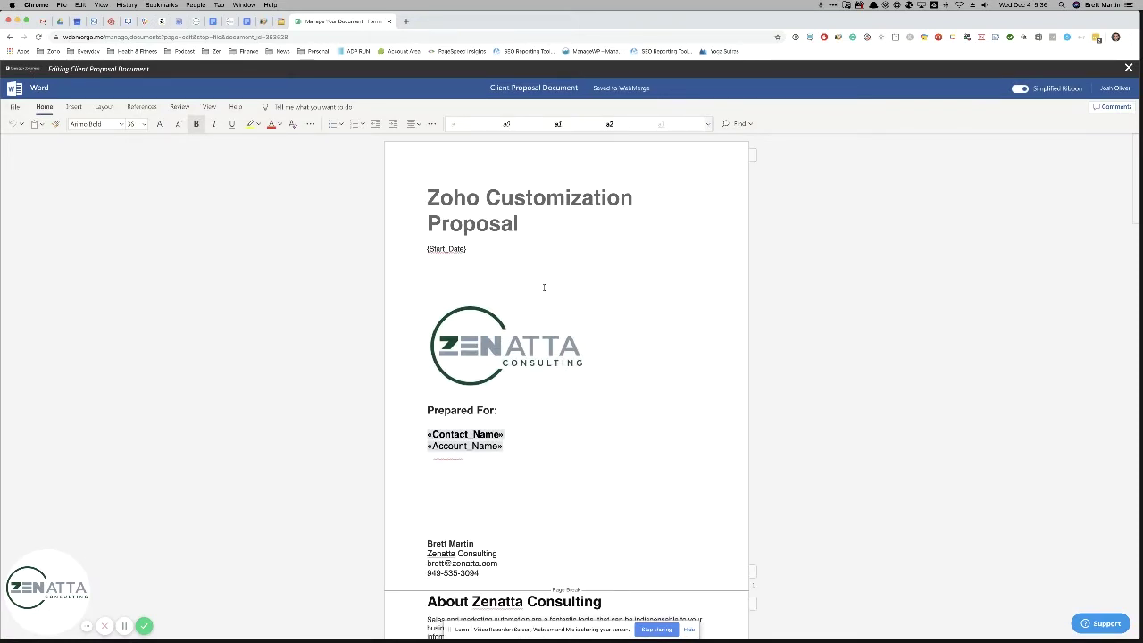
- Review the template's CRM, Desk, Forms, Telephony and Misc Deliverables blocks, then return to the title
scroll(580, 389, down, 2)
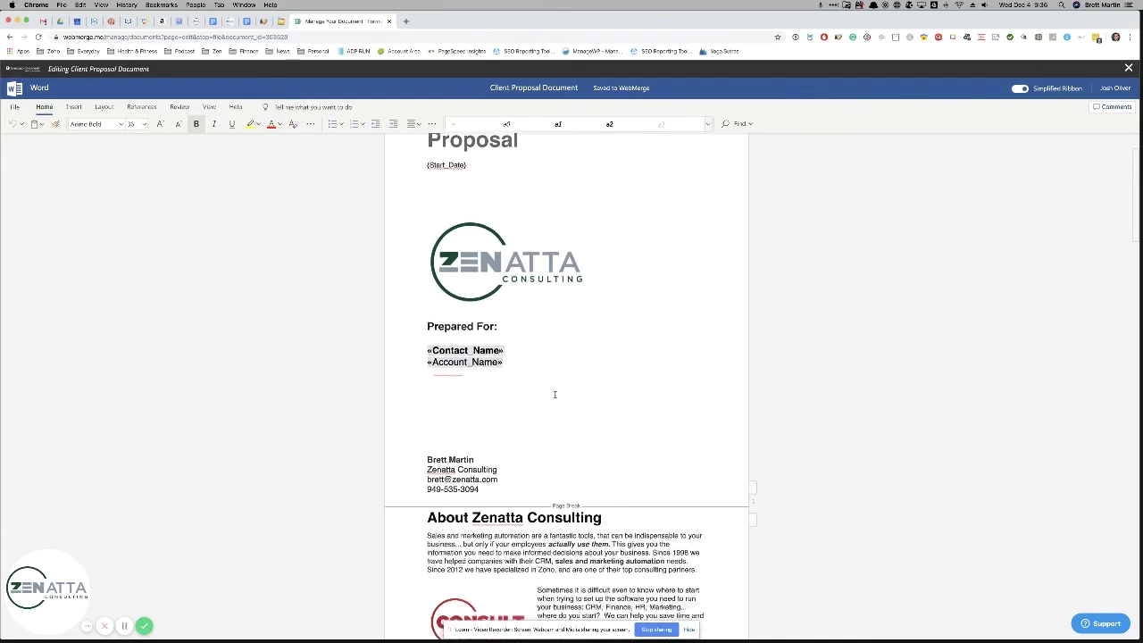
scroll(554, 393, down, 12)
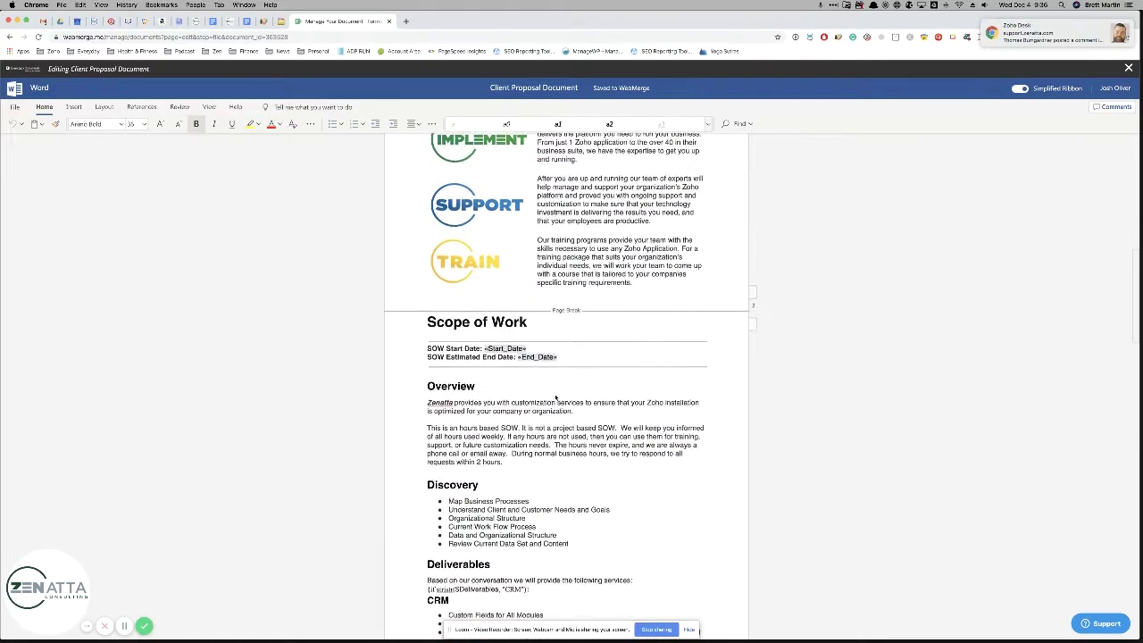
scroll(554, 397, down, 4)
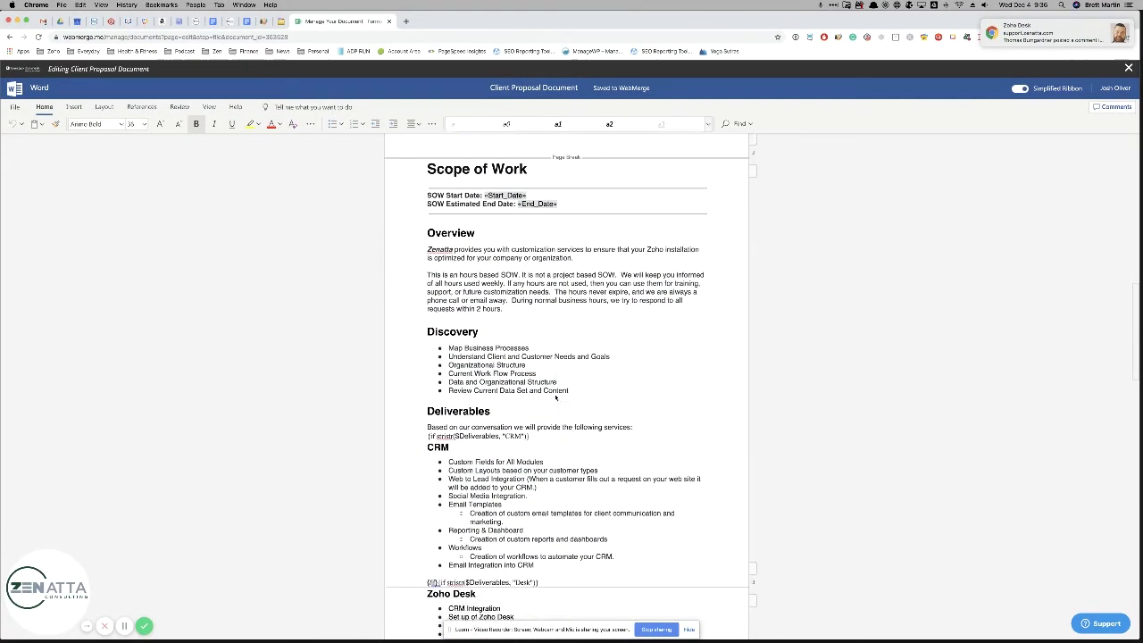
scroll(556, 397, down, 2)
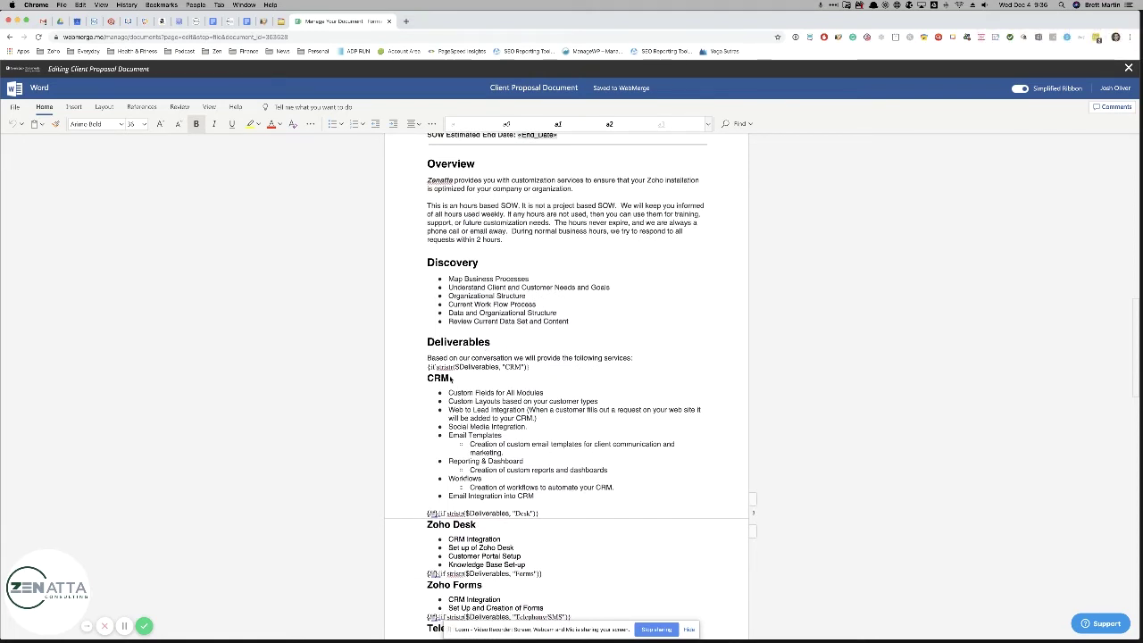
scroll(453, 377, down, 2)
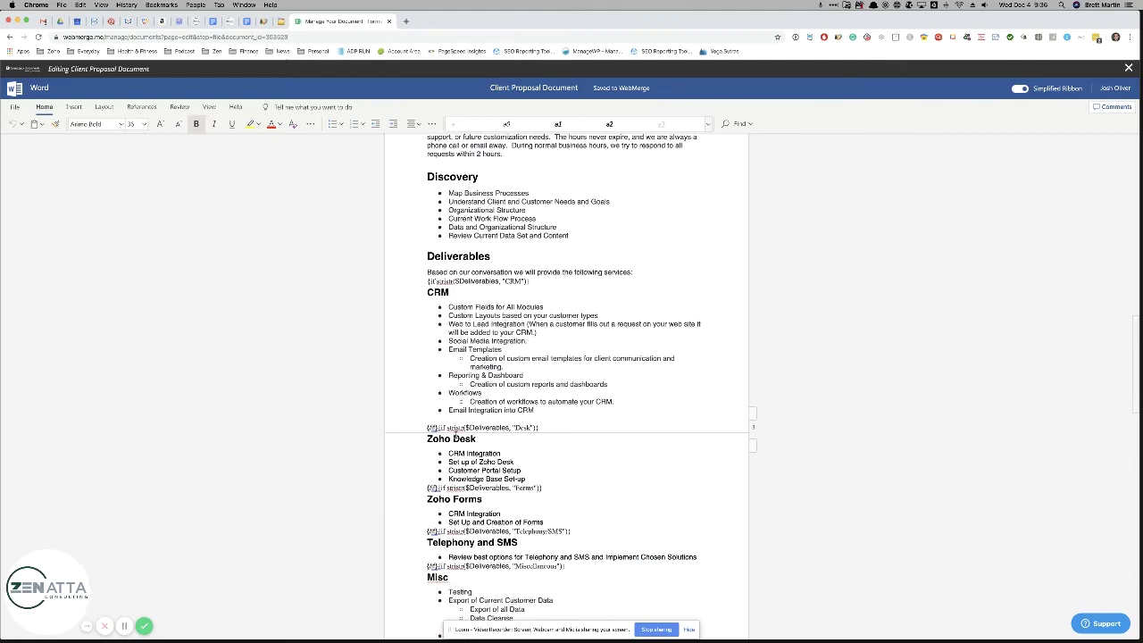
scroll(501, 432, down, 1)
scroll(491, 445, down, 1)
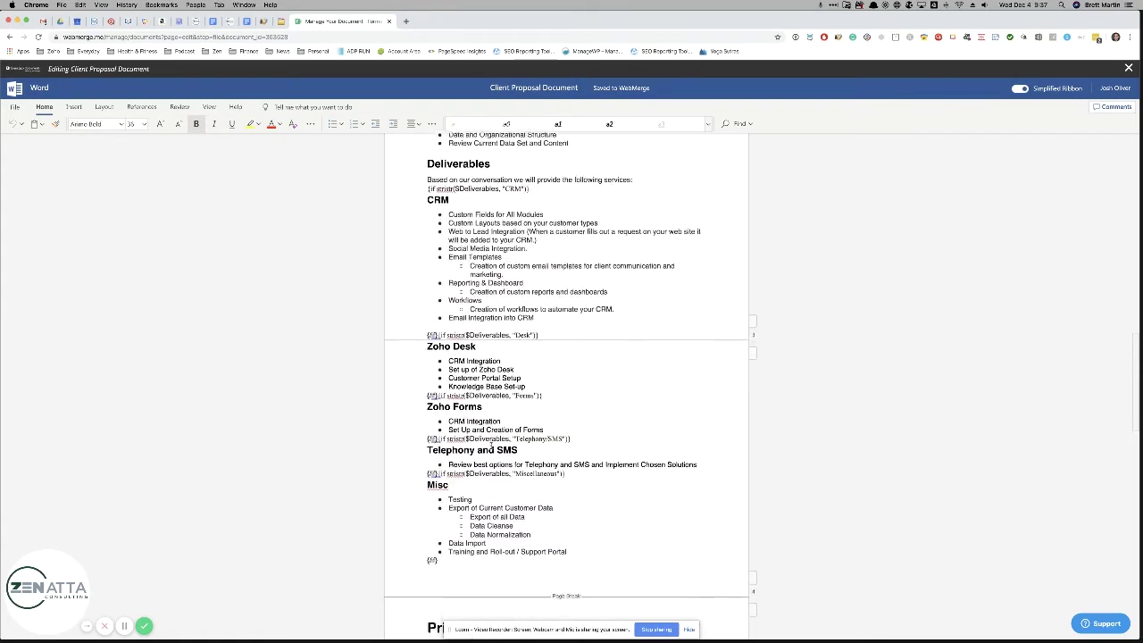
scroll(558, 469, down, 6)
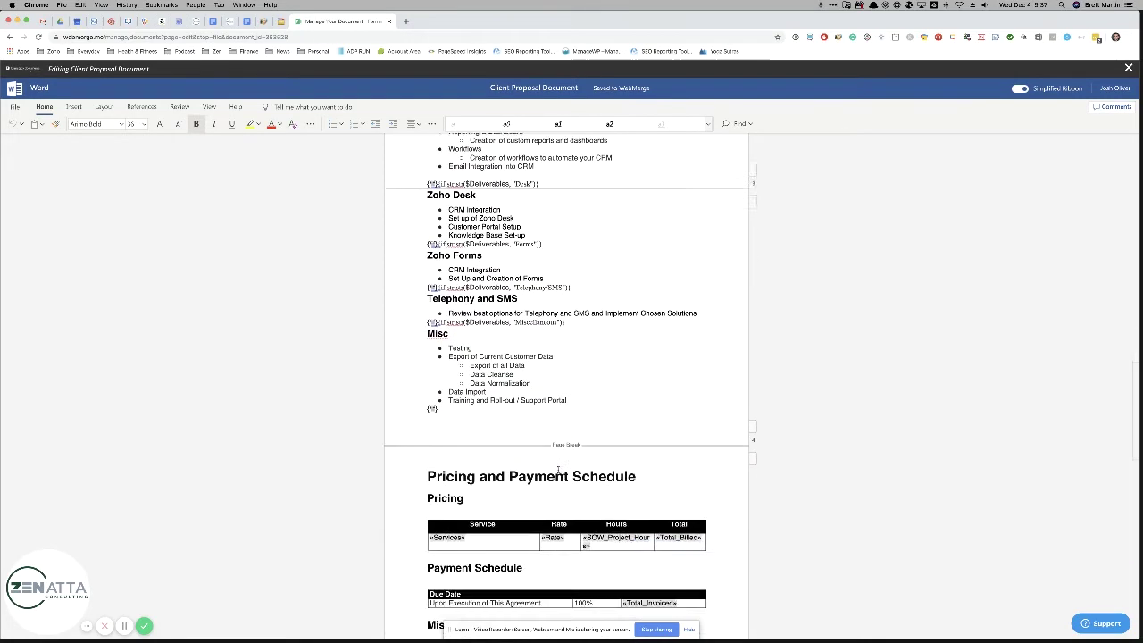
scroll(558, 468, down, 1)
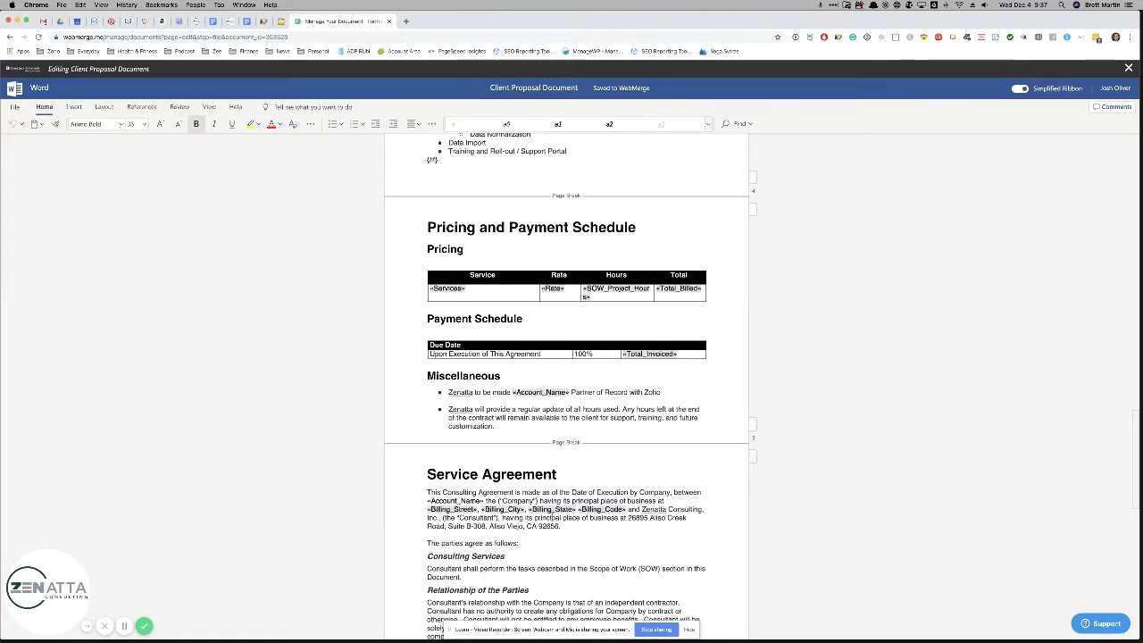
scroll(594, 518, down, 6)
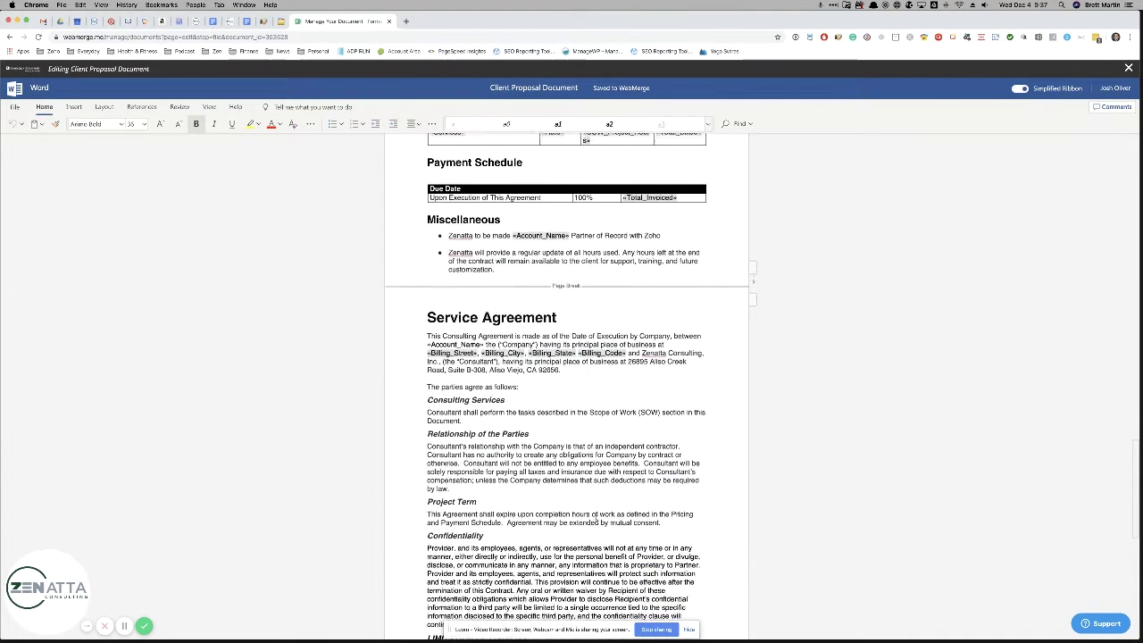
scroll(595, 516, down, 5)
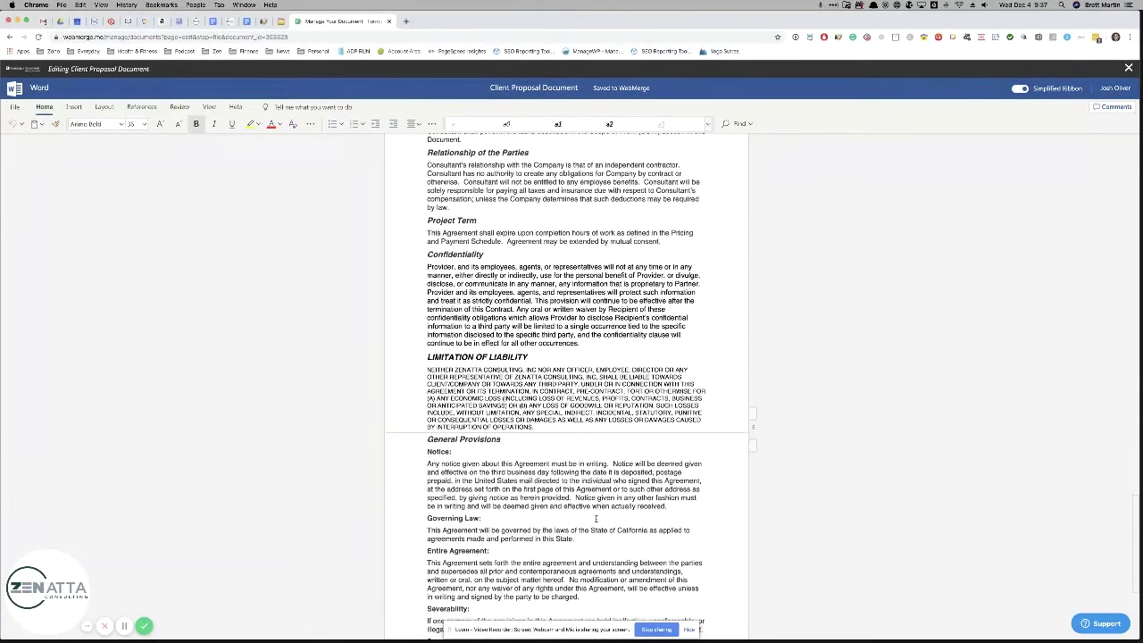
scroll(595, 518, down, 1)
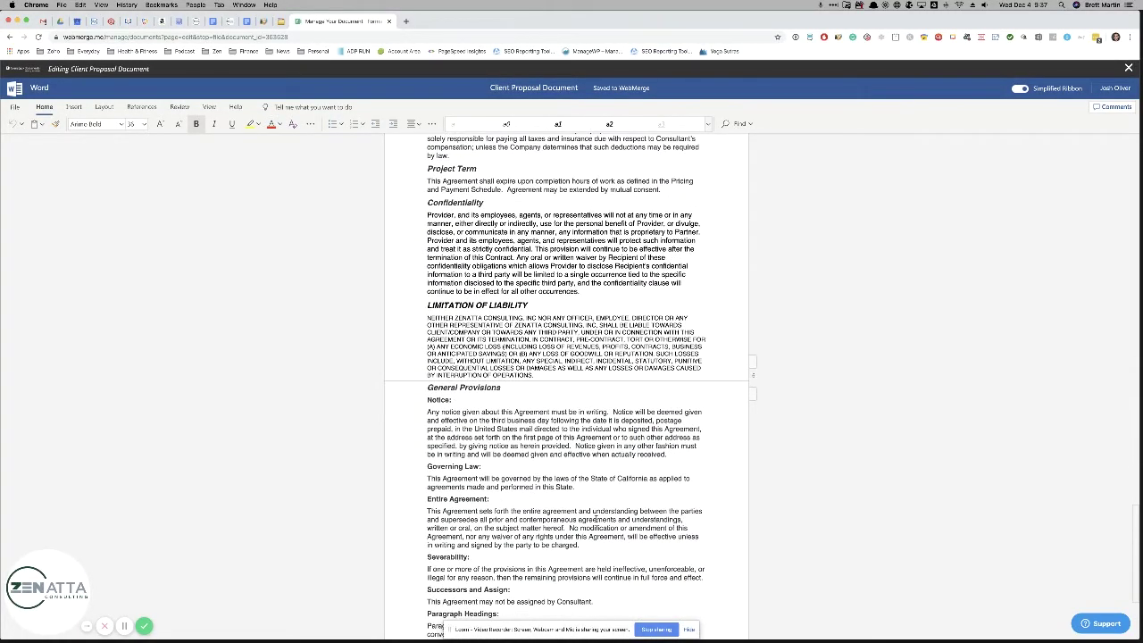
scroll(595, 518, down, 3)
scroll(595, 518, up, 20)
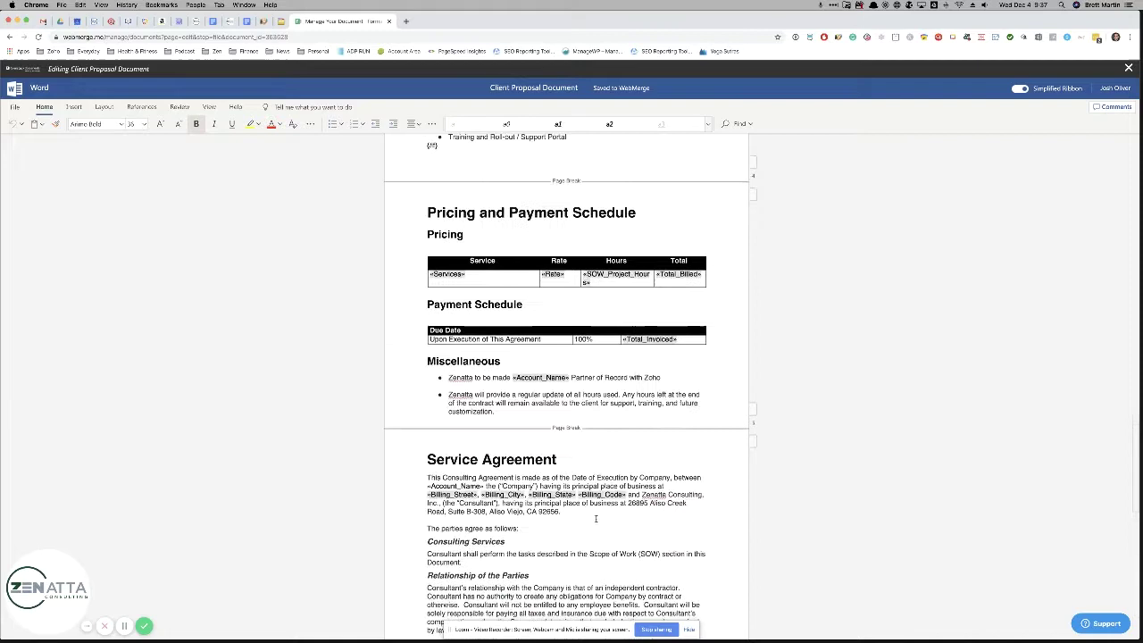
scroll(595, 518, up, 8)
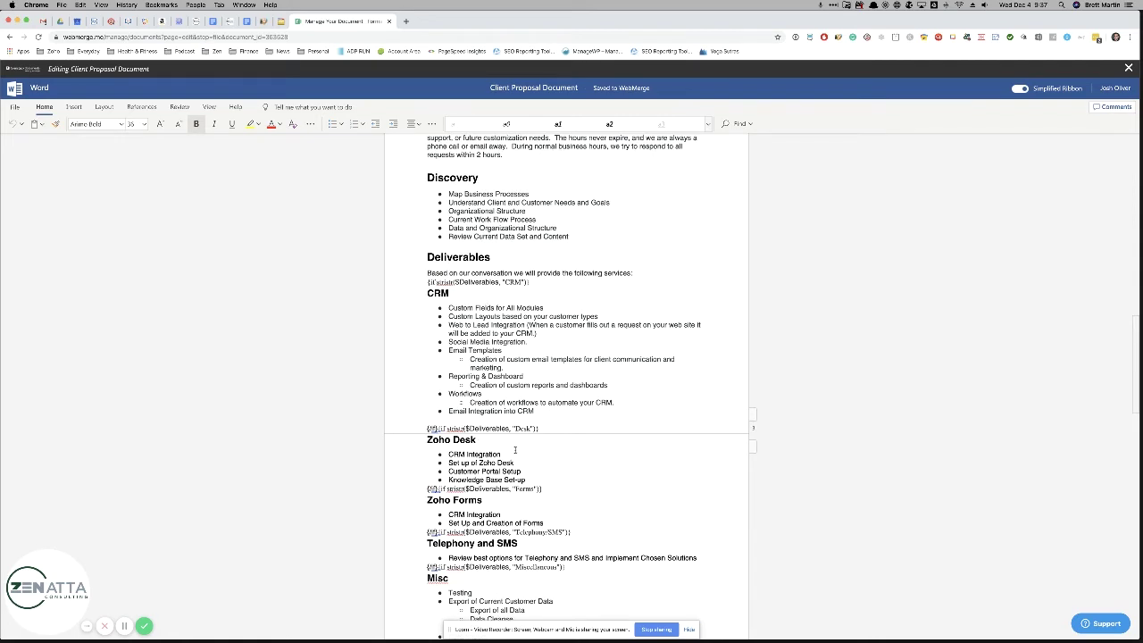
scroll(515, 450, down, 2)
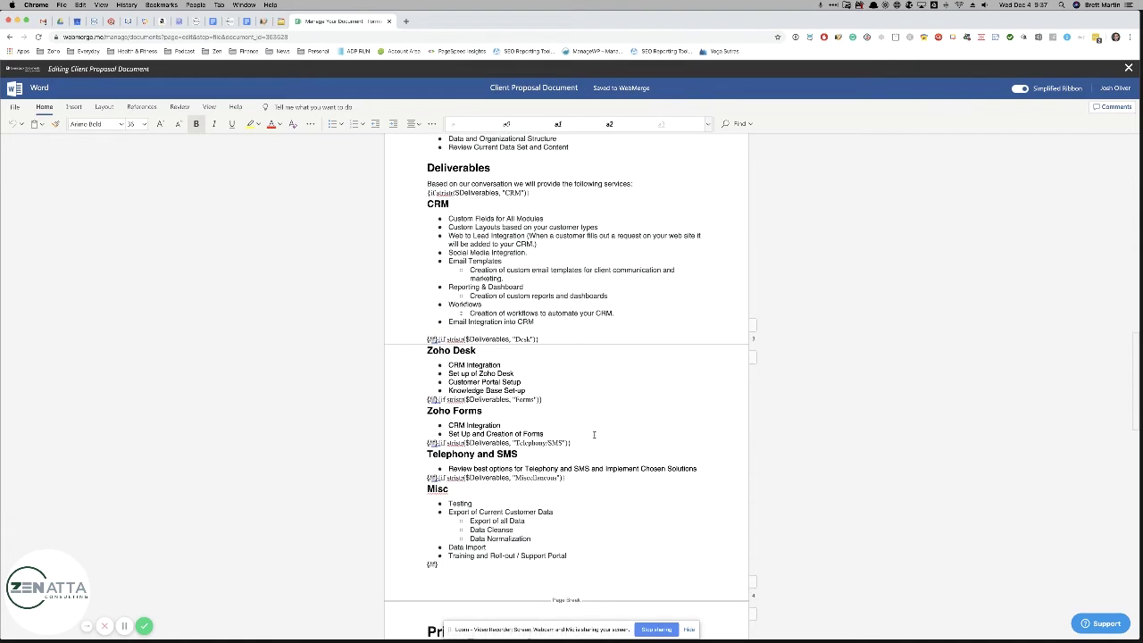
scroll(593, 435, up, 4)
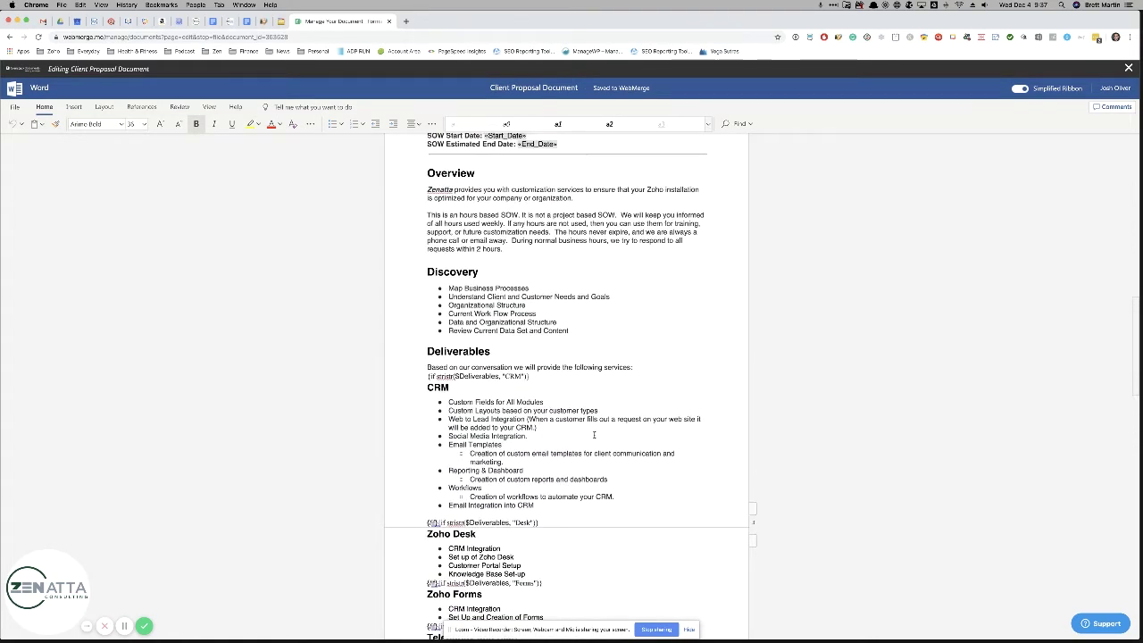
scroll(594, 435, down, 2)
scroll(486, 446, down, 1)
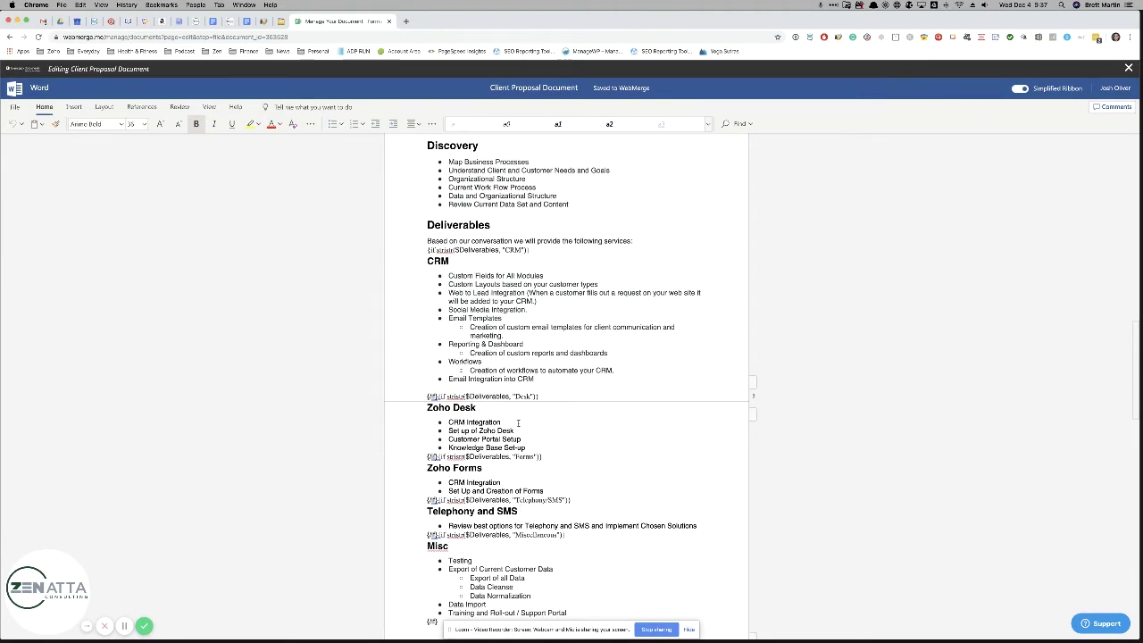
scroll(518, 423, up, 2)
scroll(518, 424, down, 2)
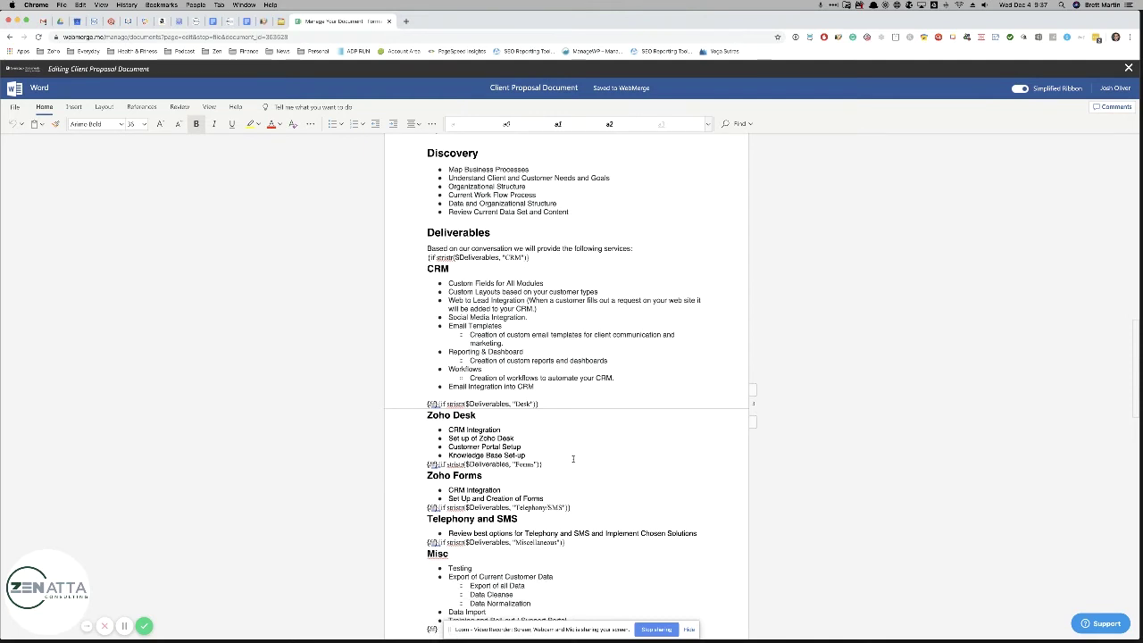
scroll(574, 459, down, 6)
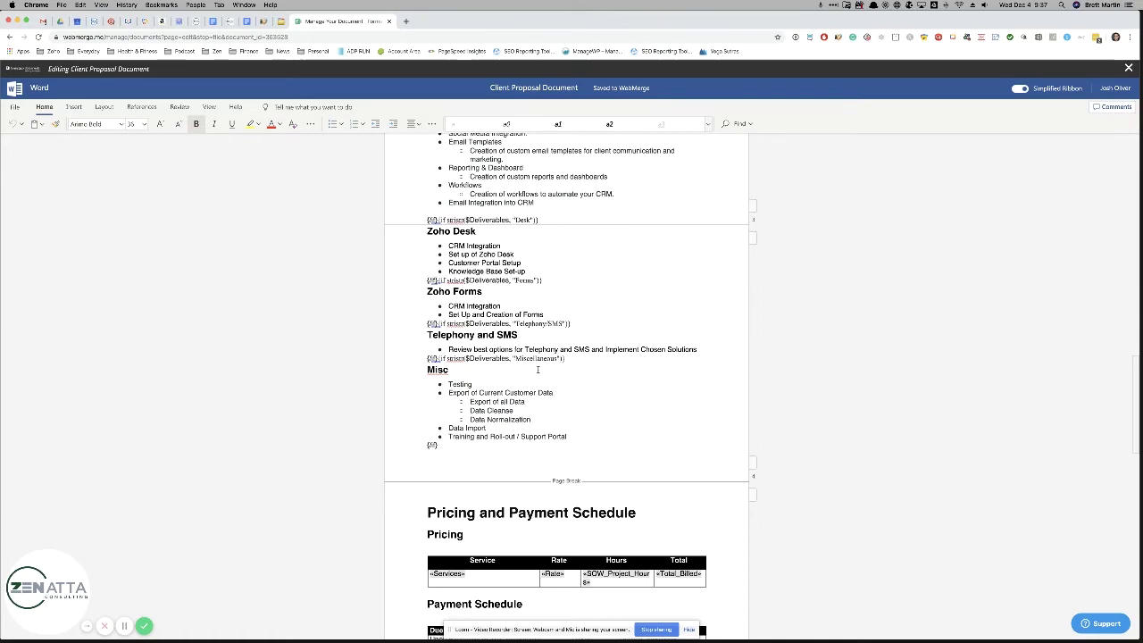
scroll(537, 368, up, 15)
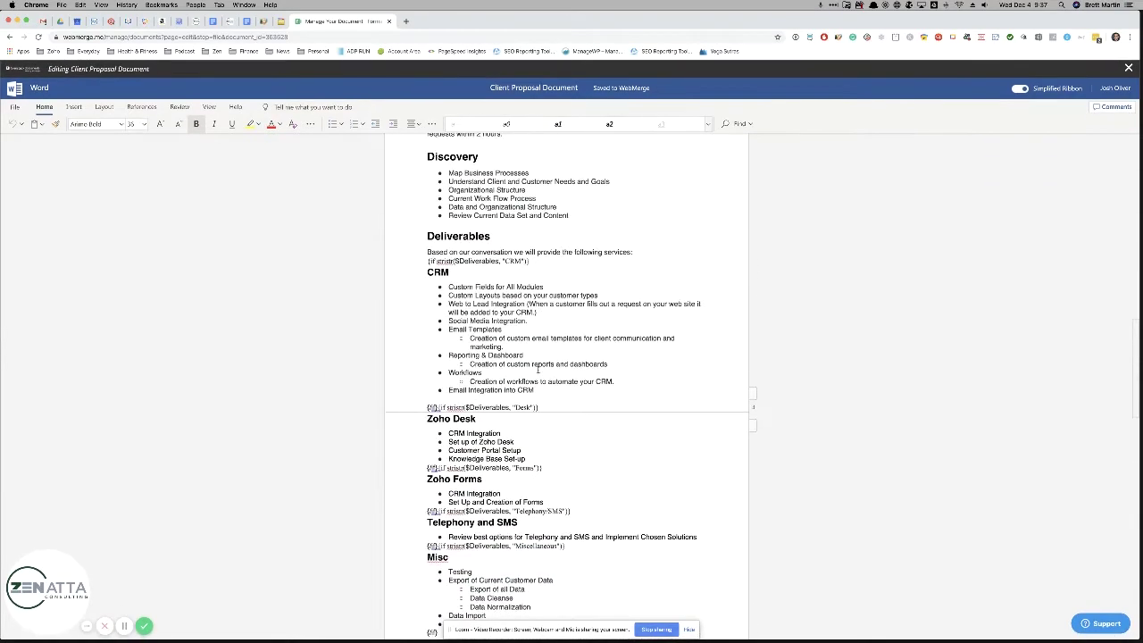
scroll(484, 257, up, 20)
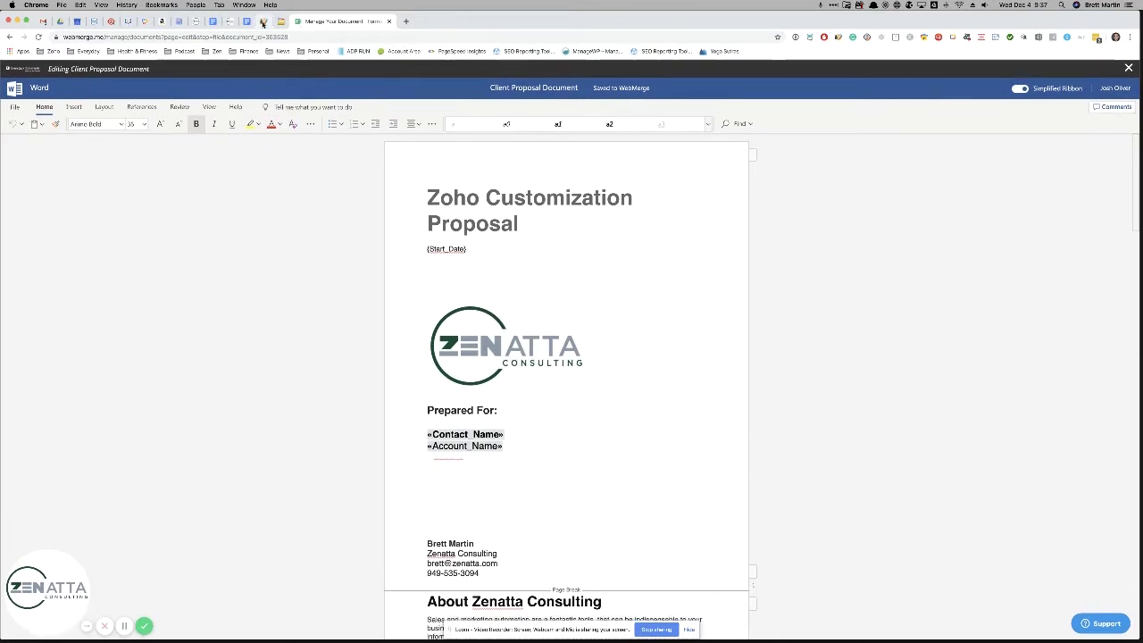
- Select CRM, Telephony/SMS and Miscellaneous in the Test Deal's Deliverables field
click(265, 21)
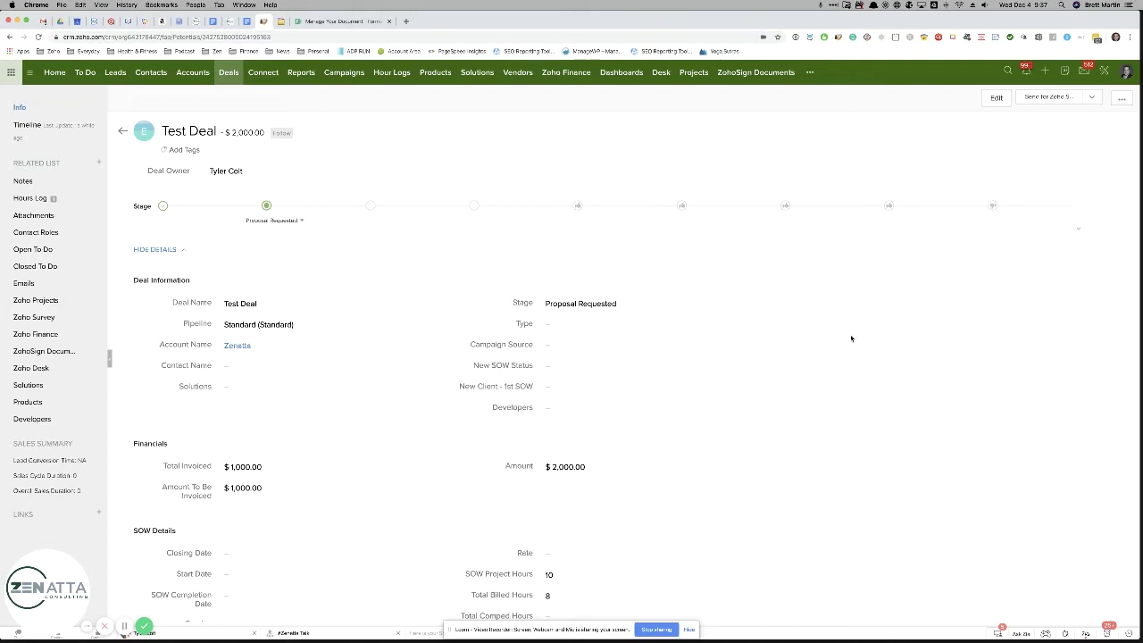
scroll(663, 331, down, 4)
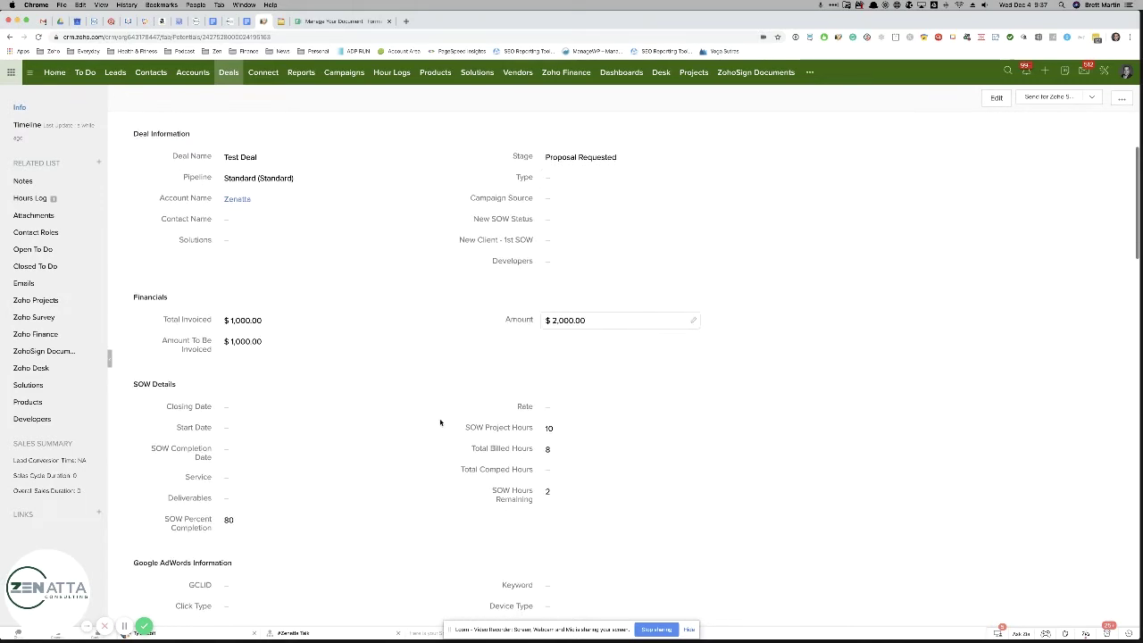
click(262, 499)
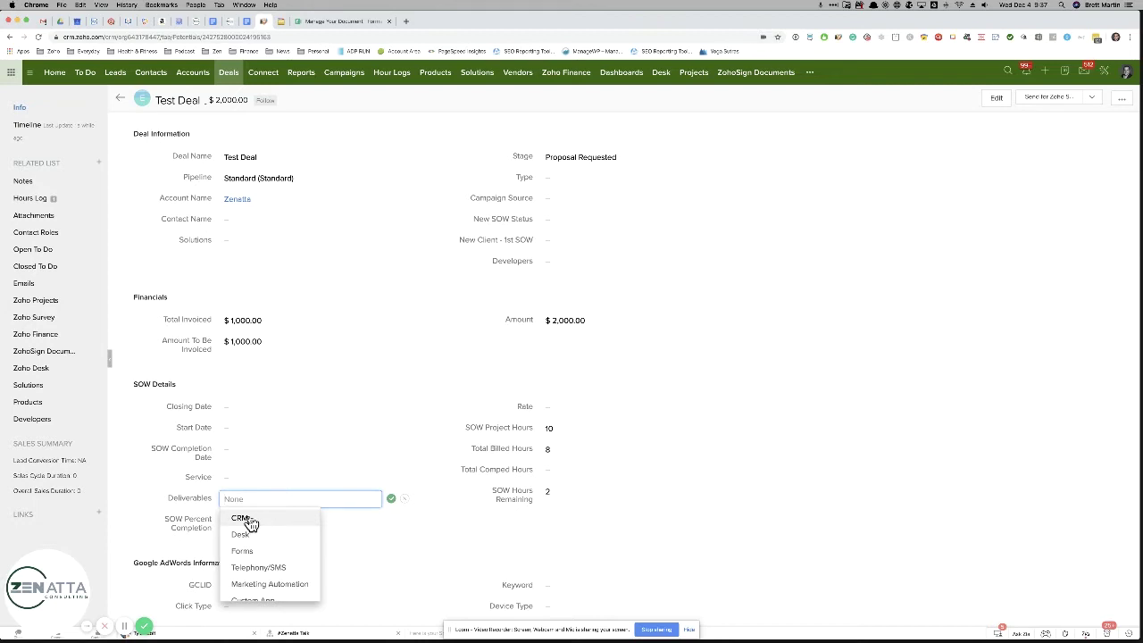
click(247, 522)
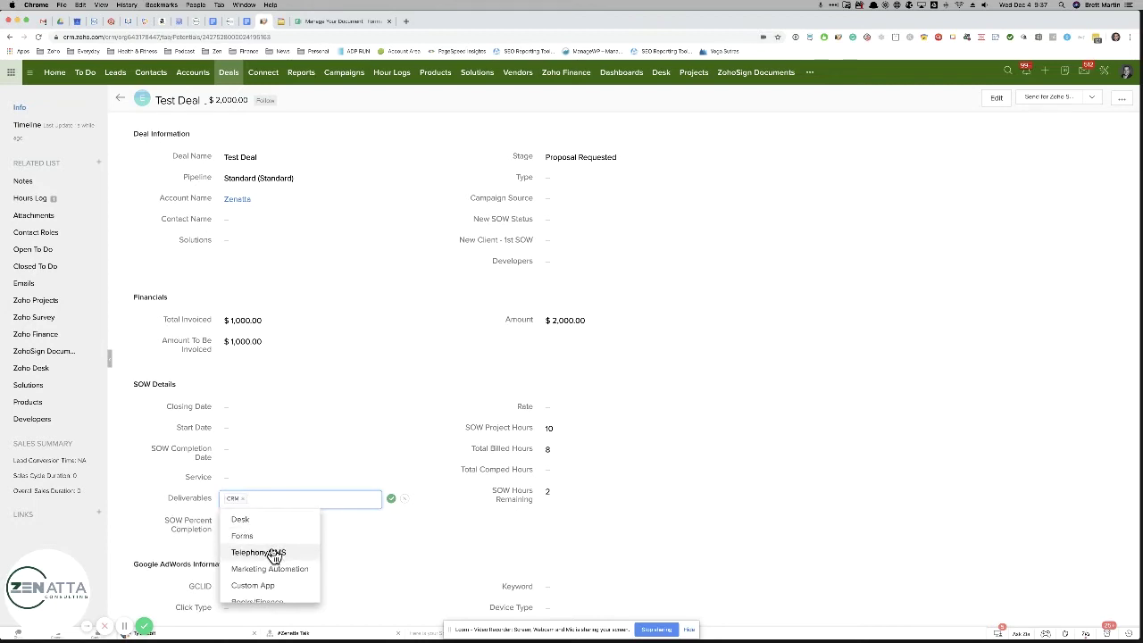
click(274, 554)
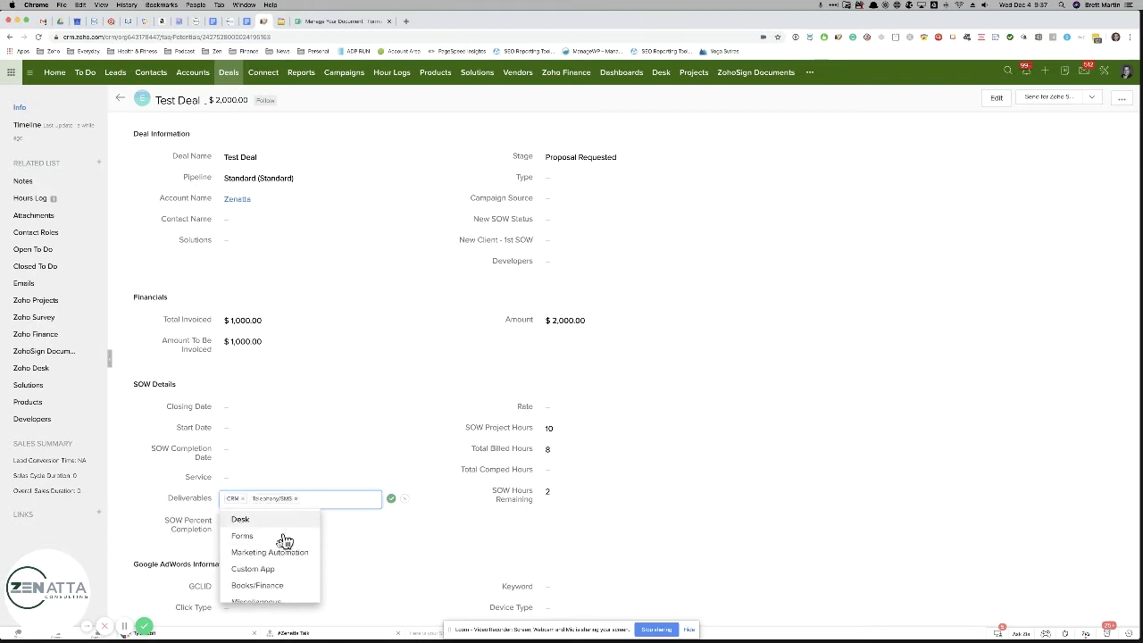
scroll(250, 563, down, 1)
click(257, 594)
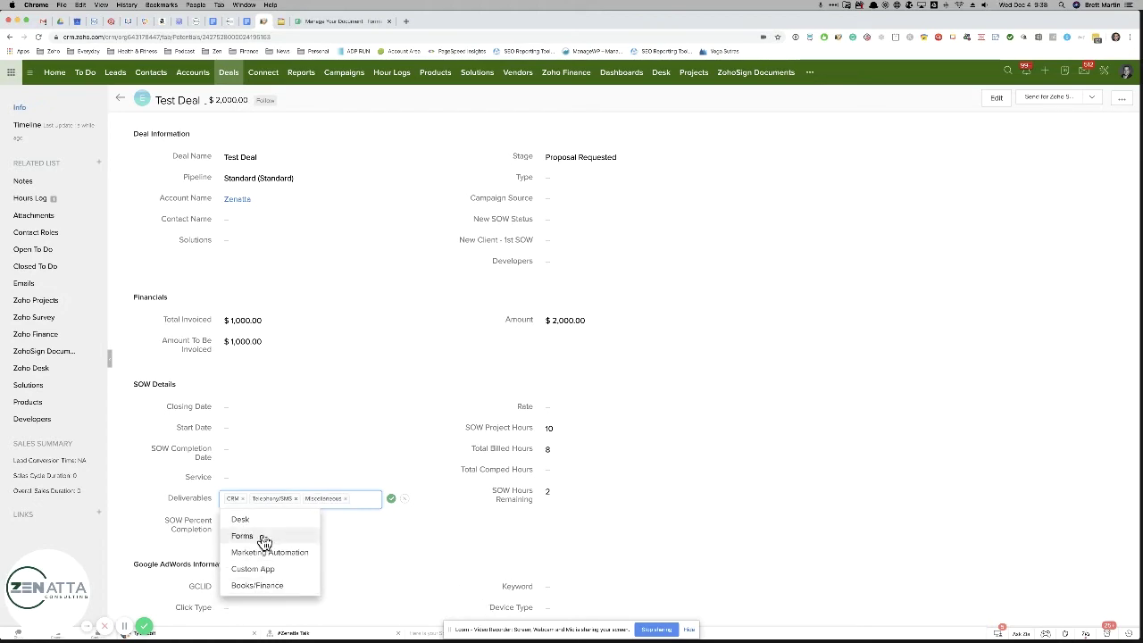
click(410, 534)
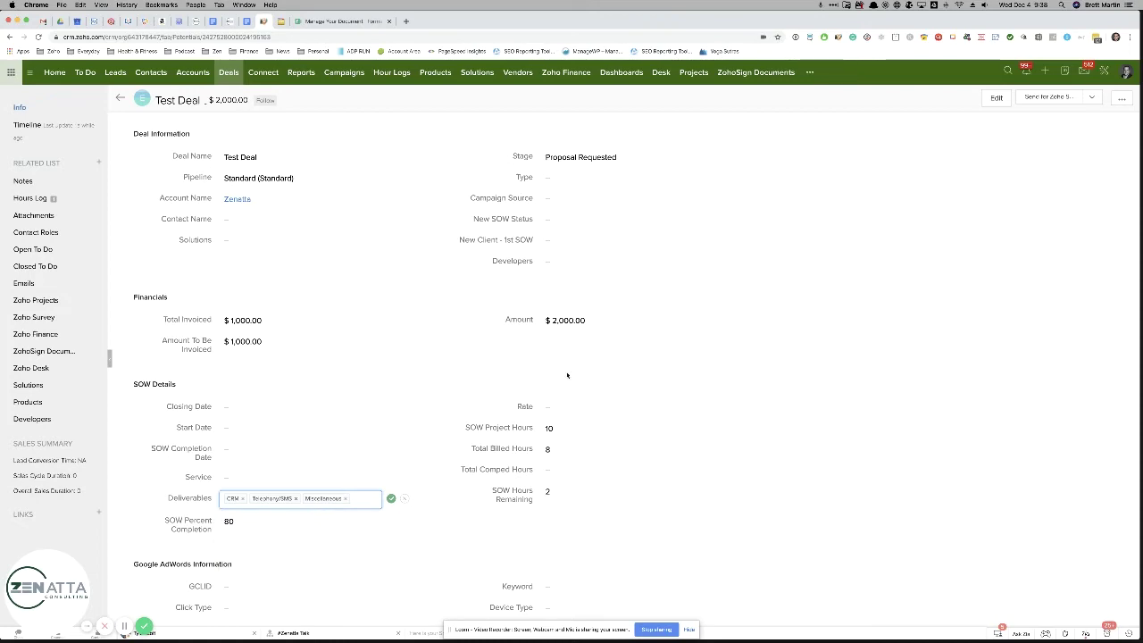
- Cross-check the proposal template, then save the three Deliverables values on the Test Deal
key(ctrl+Tab)
scroll(529, 373, down, 5)
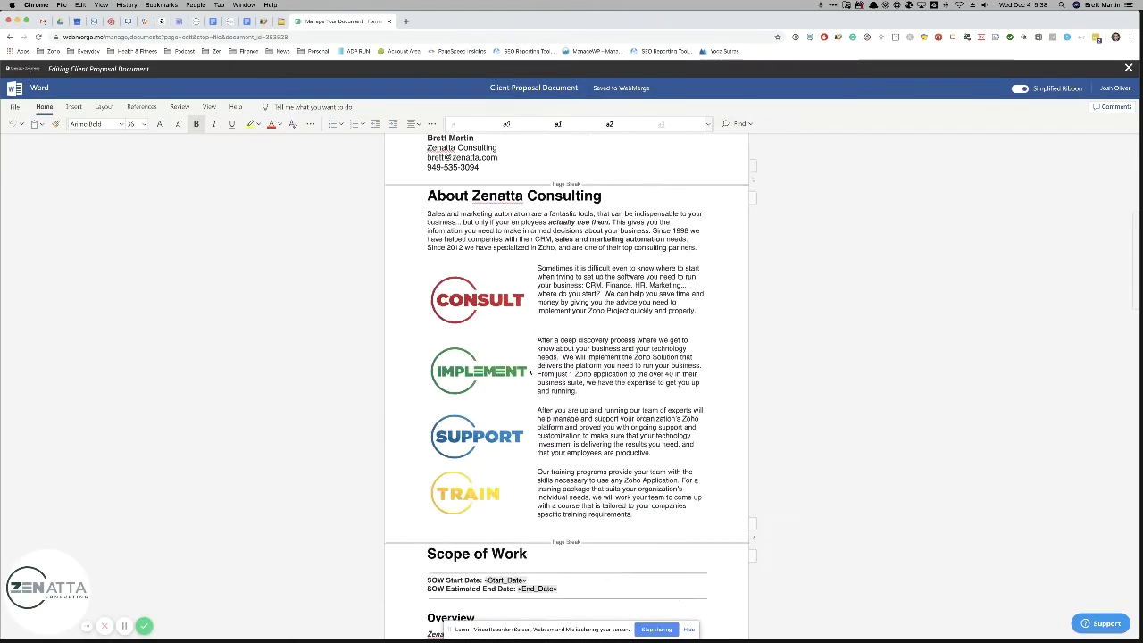
scroll(529, 373, down, 10)
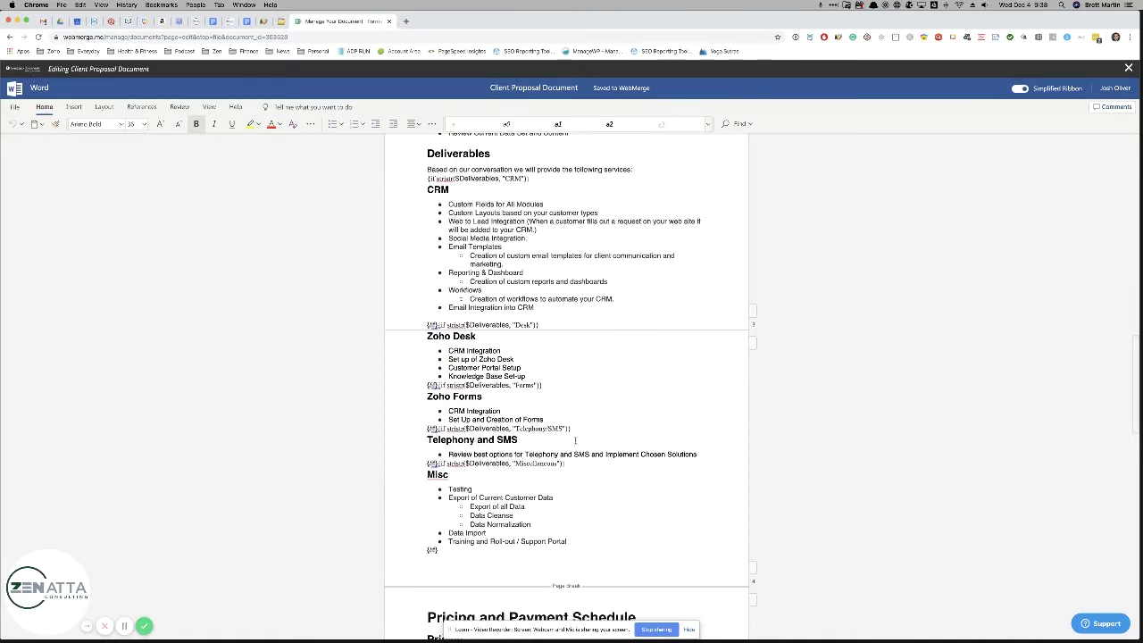
scroll(575, 440, up, 15)
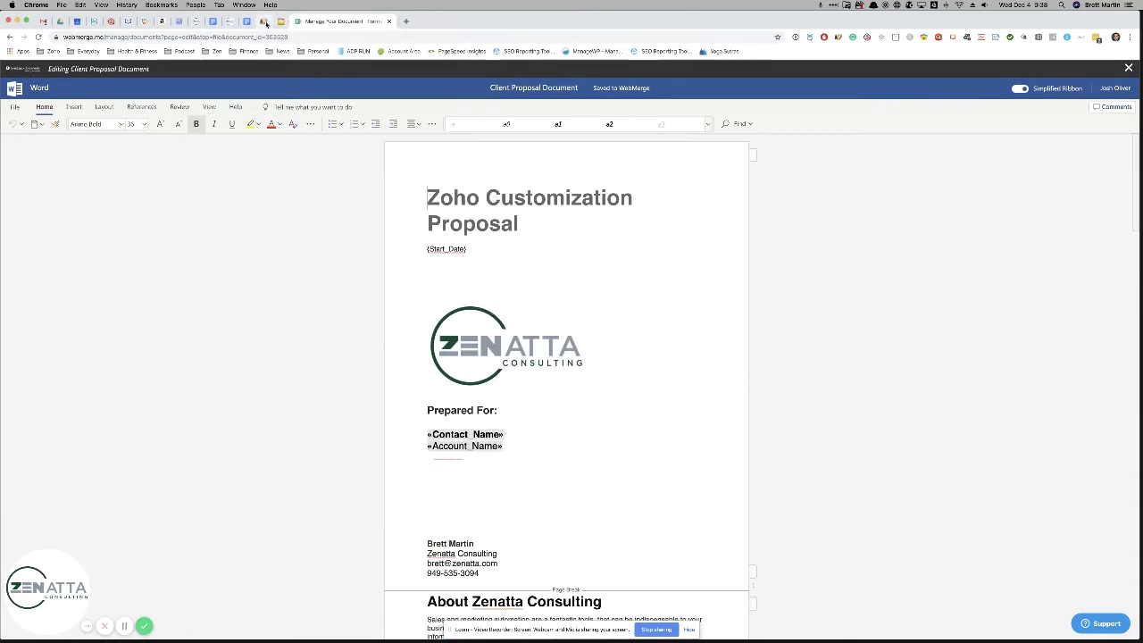
click(263, 21)
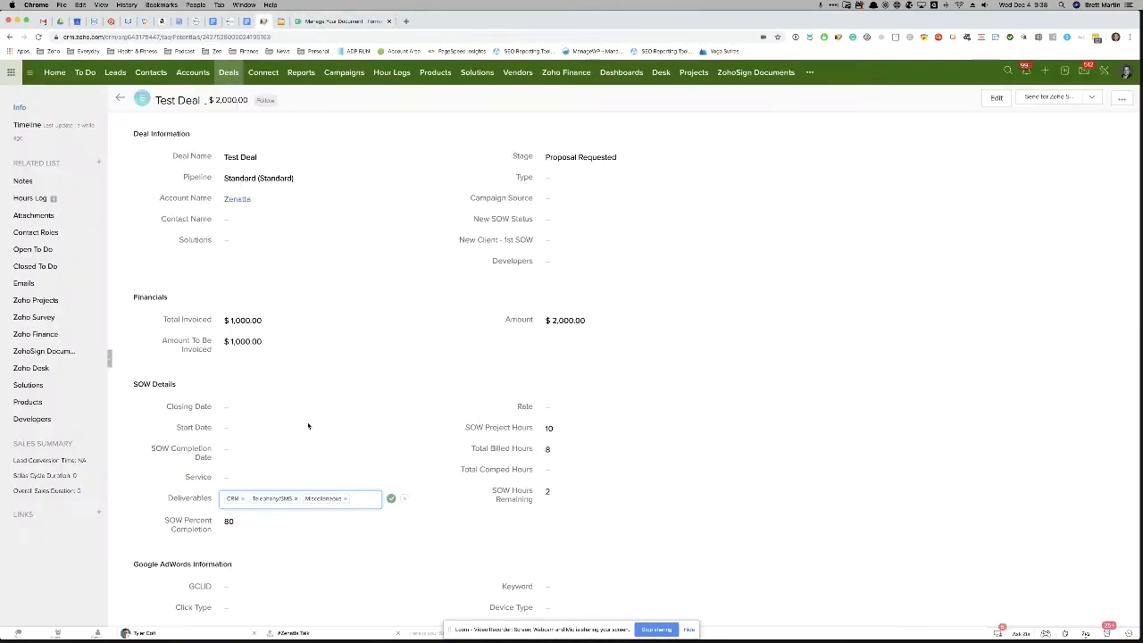
click(391, 498)
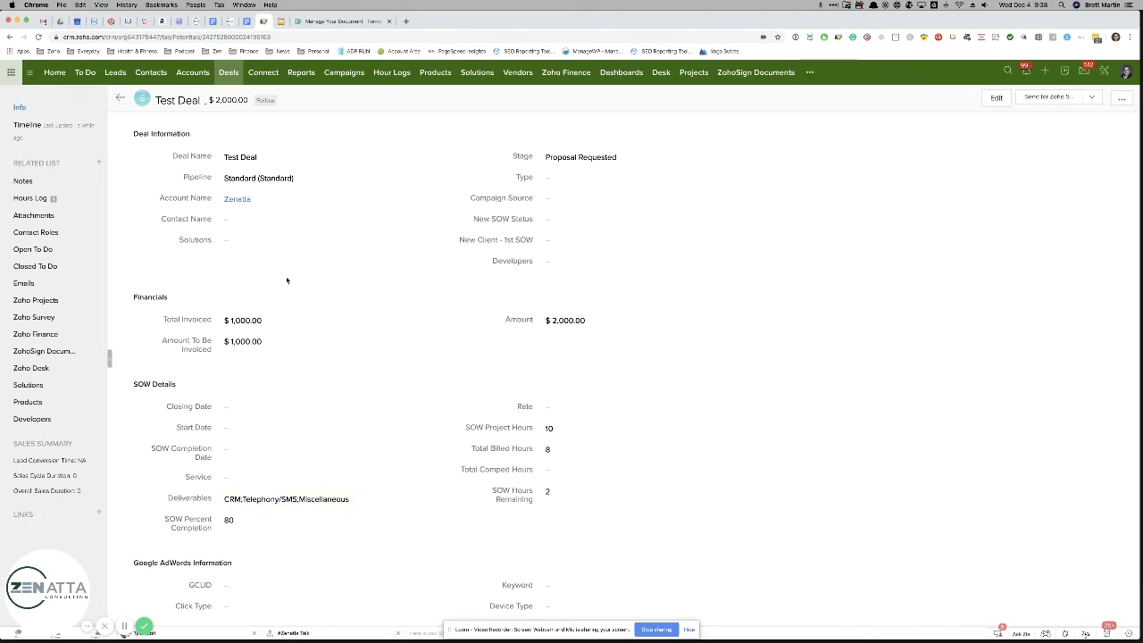
scroll(631, 437, down, 5)
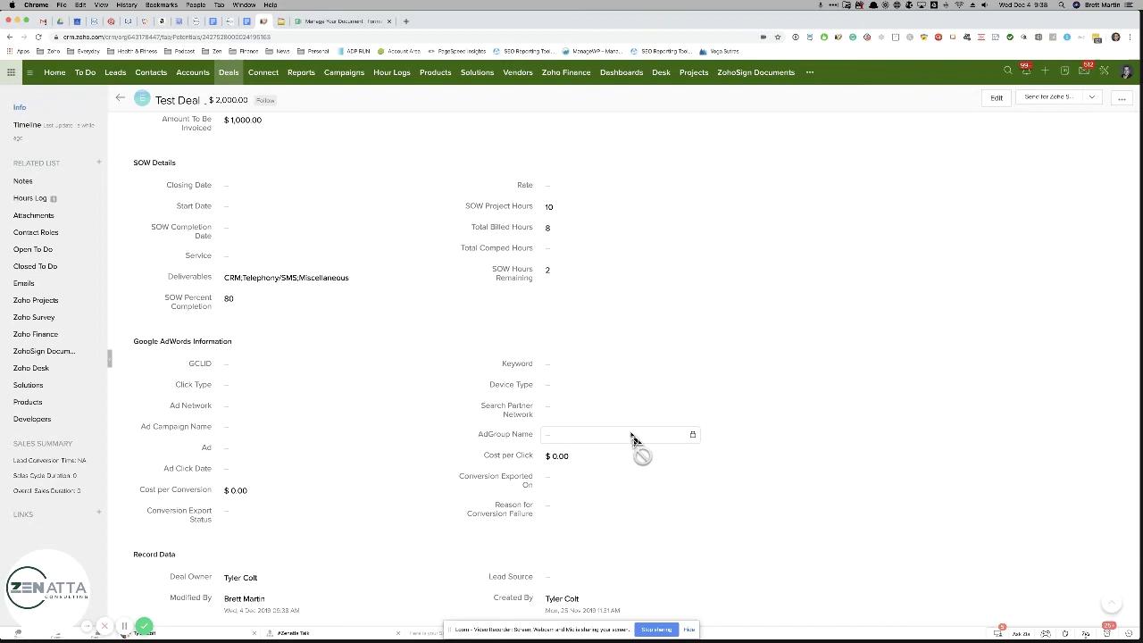
scroll(357, 527, down, 7)
scroll(357, 527, up, 9)
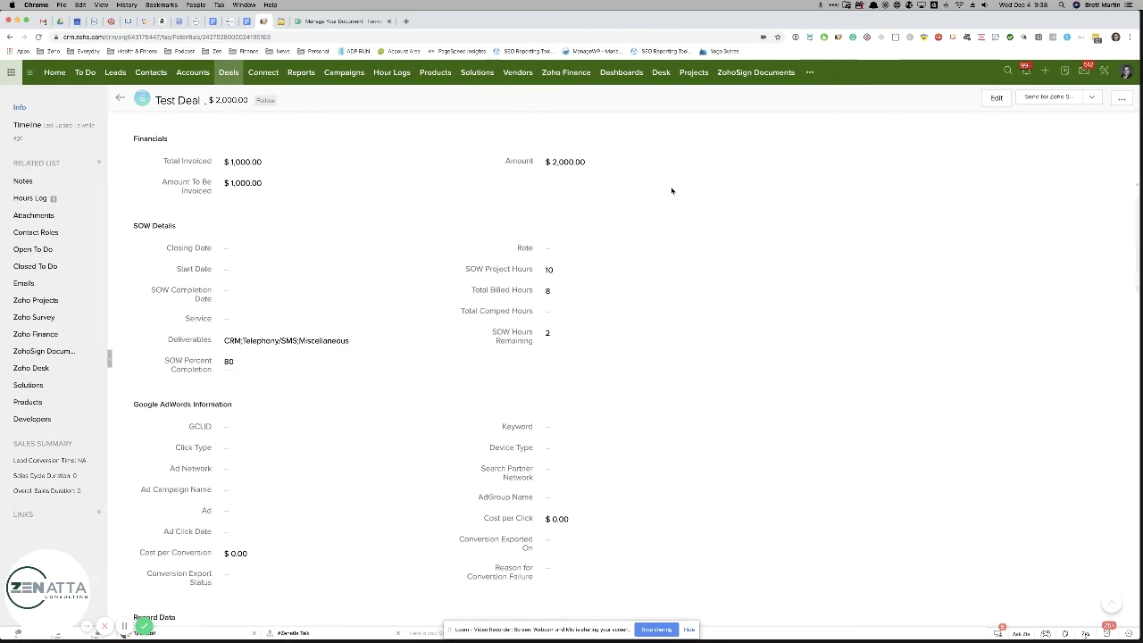
scroll(387, 365, up, 6)
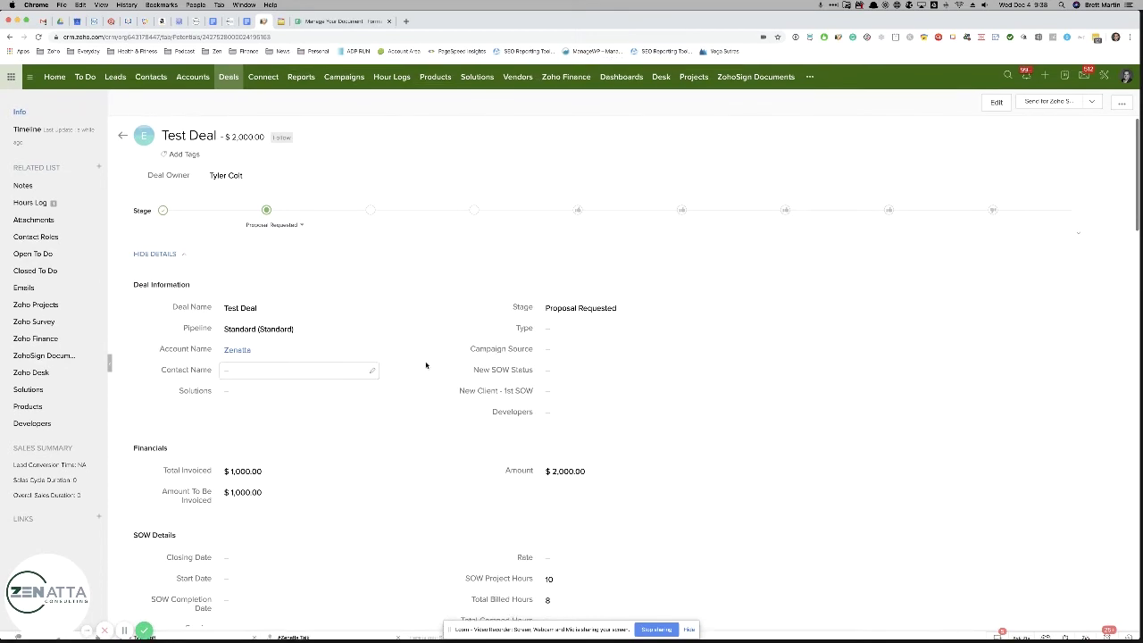
- Run WebMerge on the Test Deal and close the merge window once it succeeds
click(1092, 99)
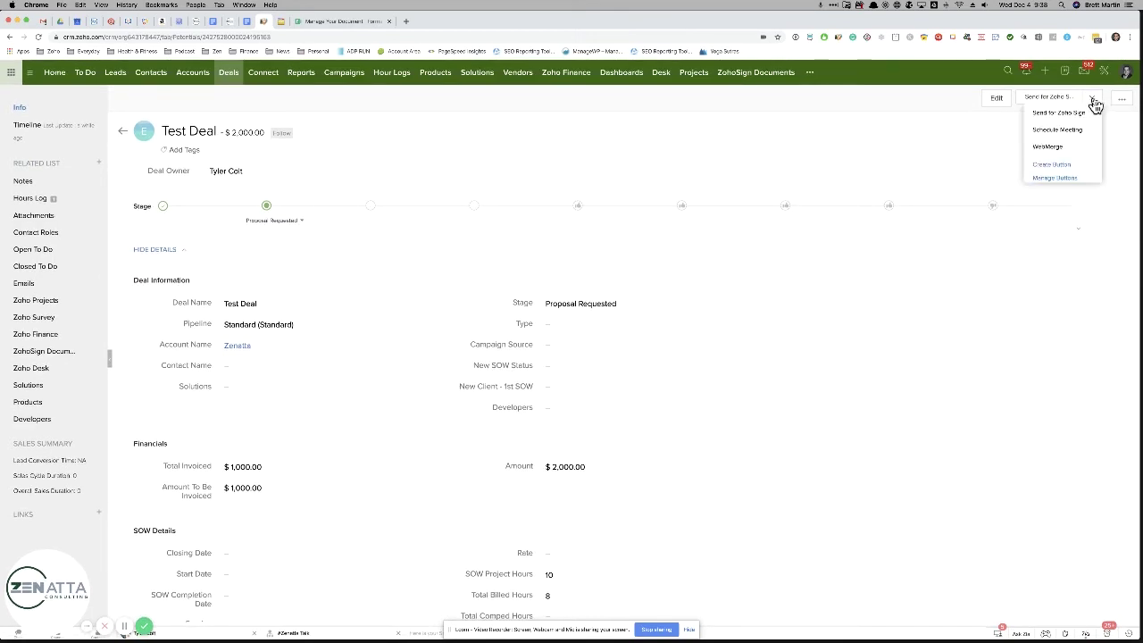
click(1050, 147)
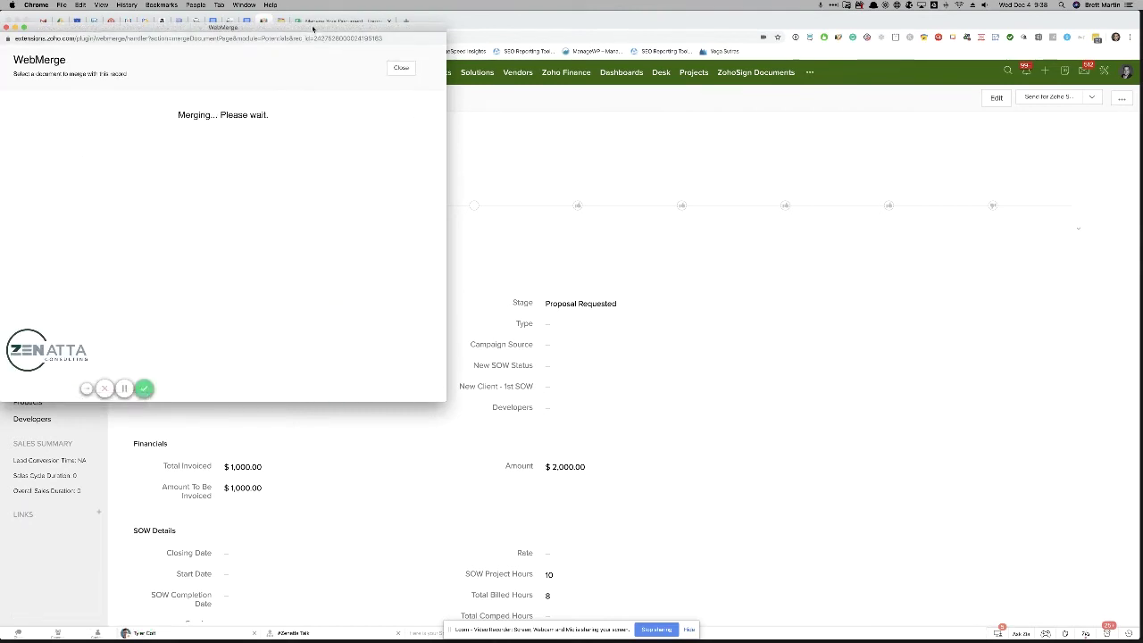
drag(312, 29, 518, 85)
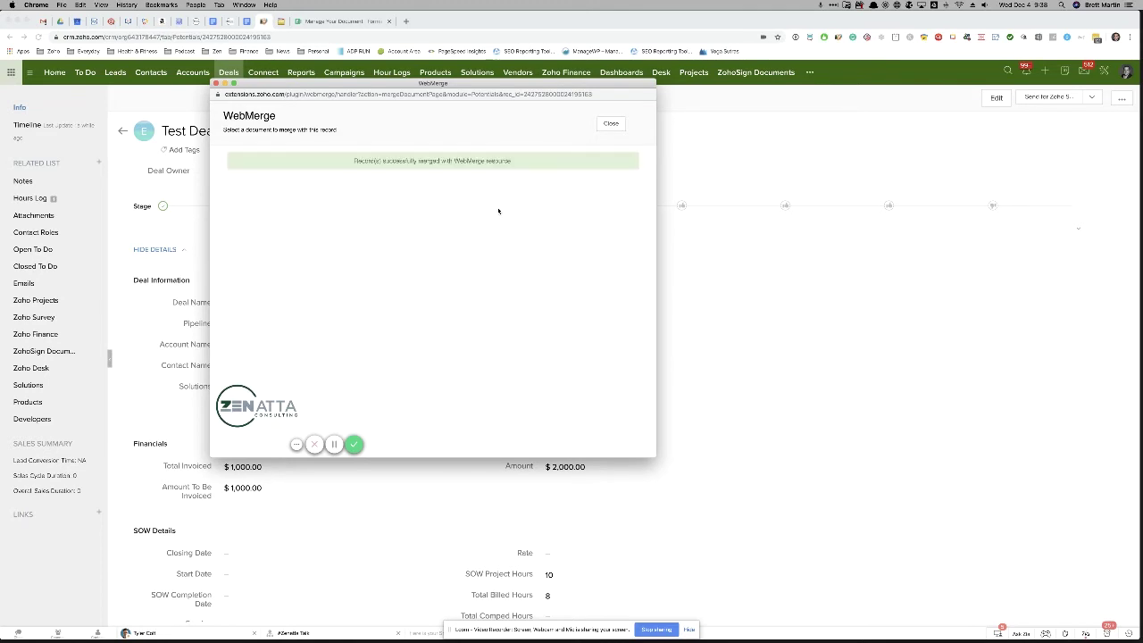
click(610, 125)
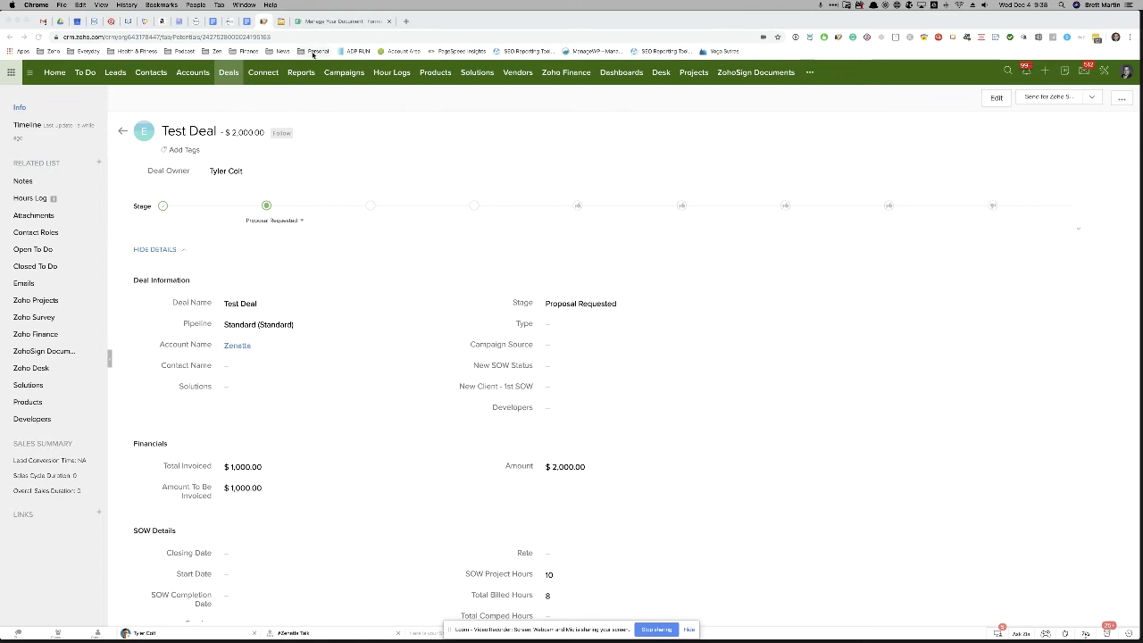
- In Zoho Docs, refresh the Proposals folder and open its Zenatta subfolder
click(281, 22)
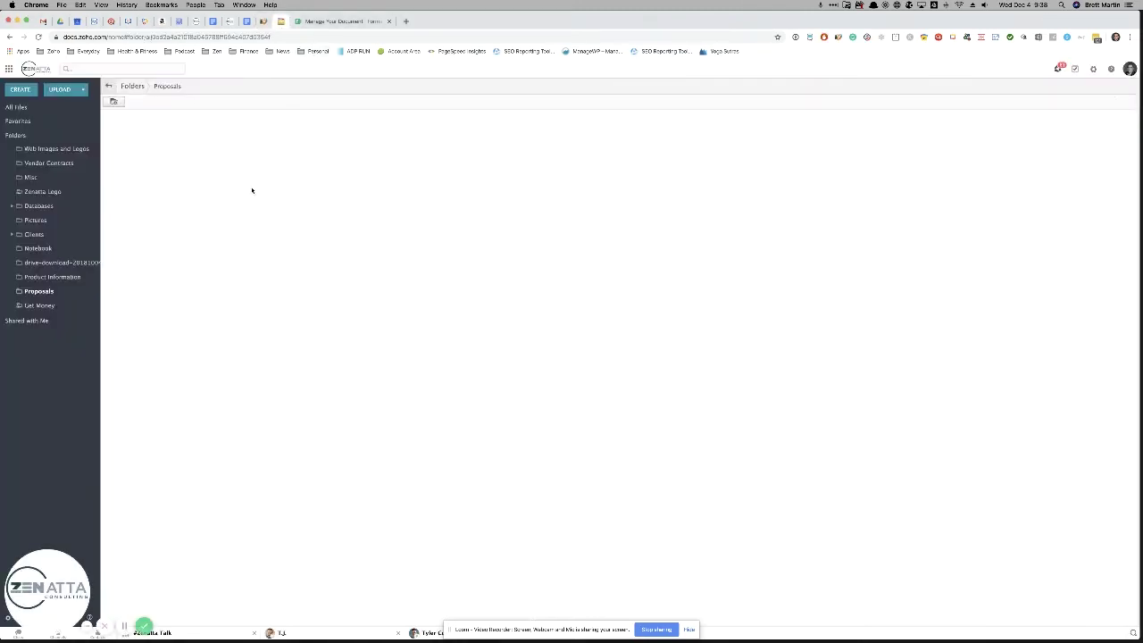
click(38, 293)
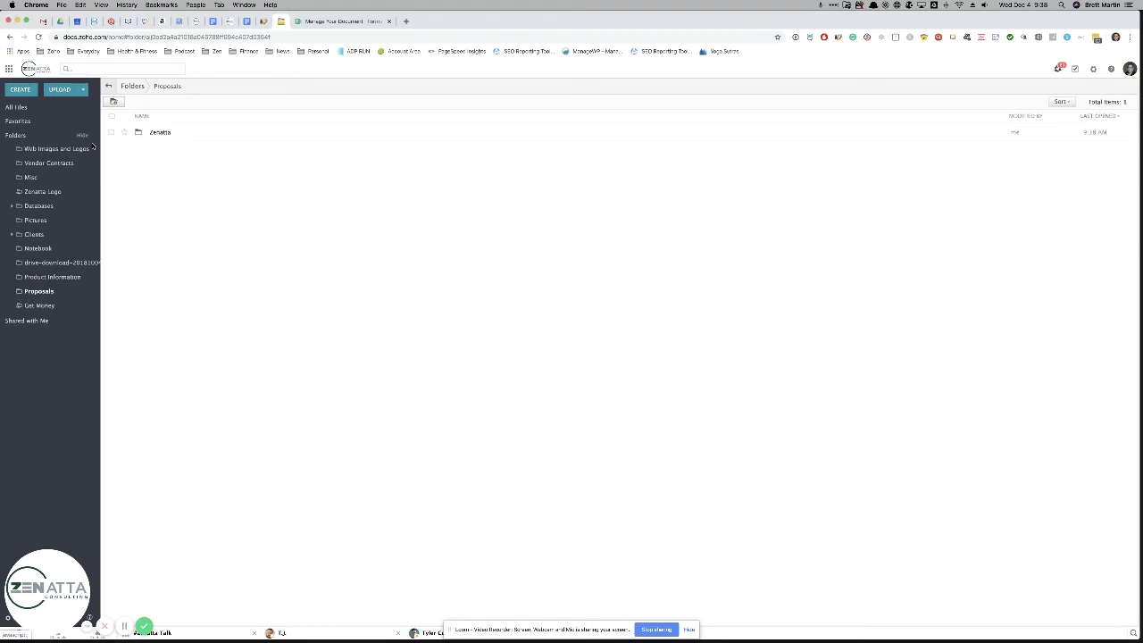
click(39, 38)
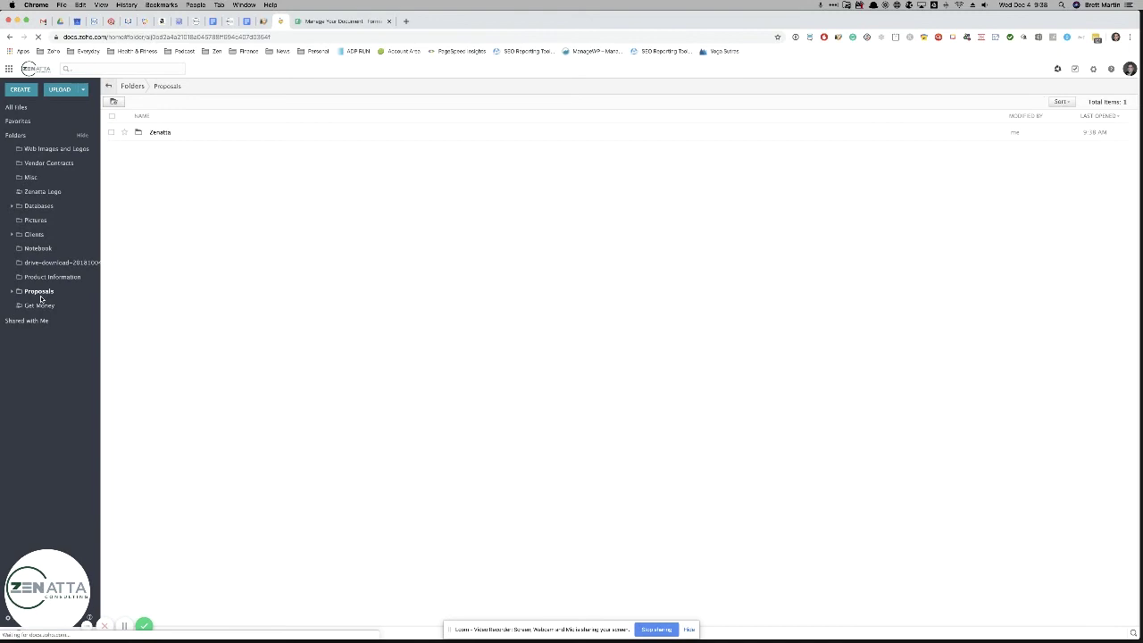
click(163, 134)
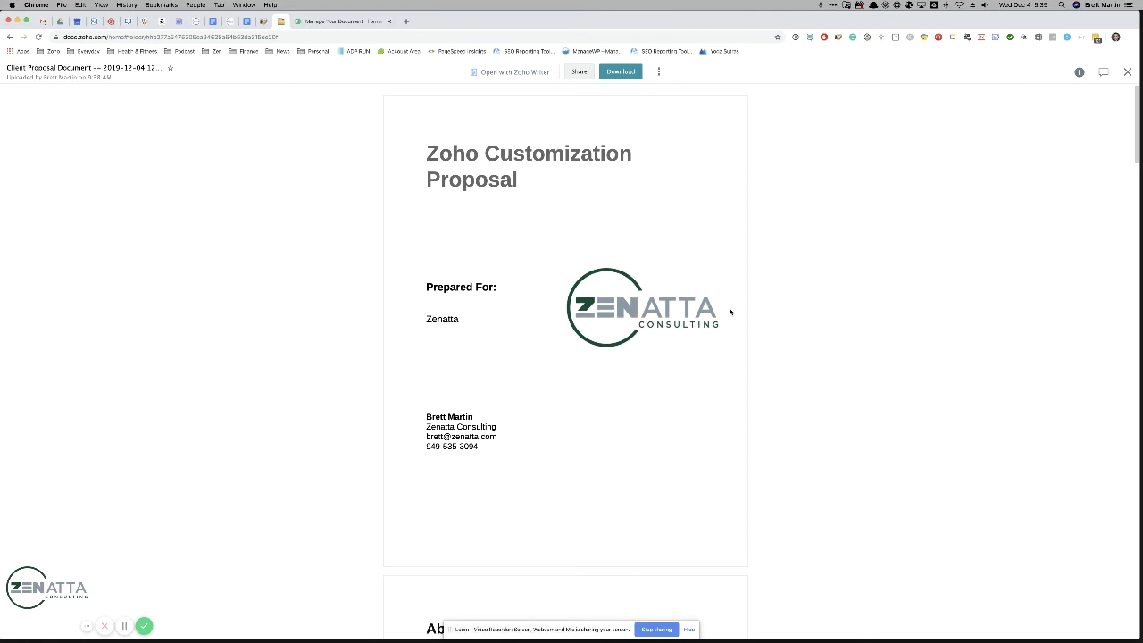
- Open the proposal in Zoho Writer and verify only CRM, Telephony and SMS, and Misc deliverables appear
click(508, 73)
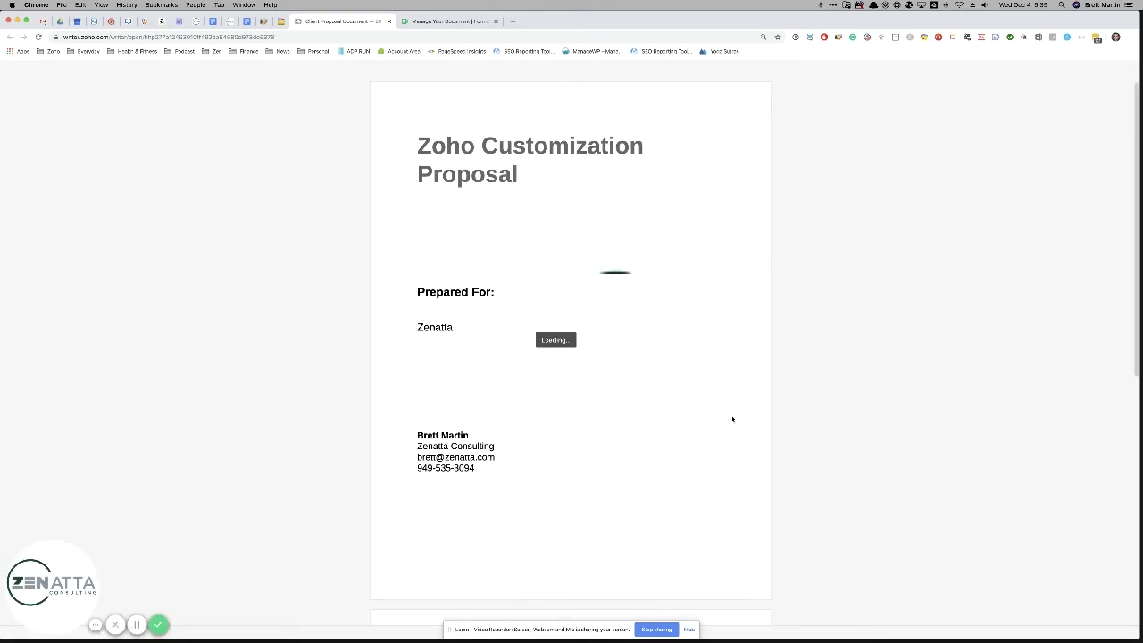
scroll(732, 419, down, 15)
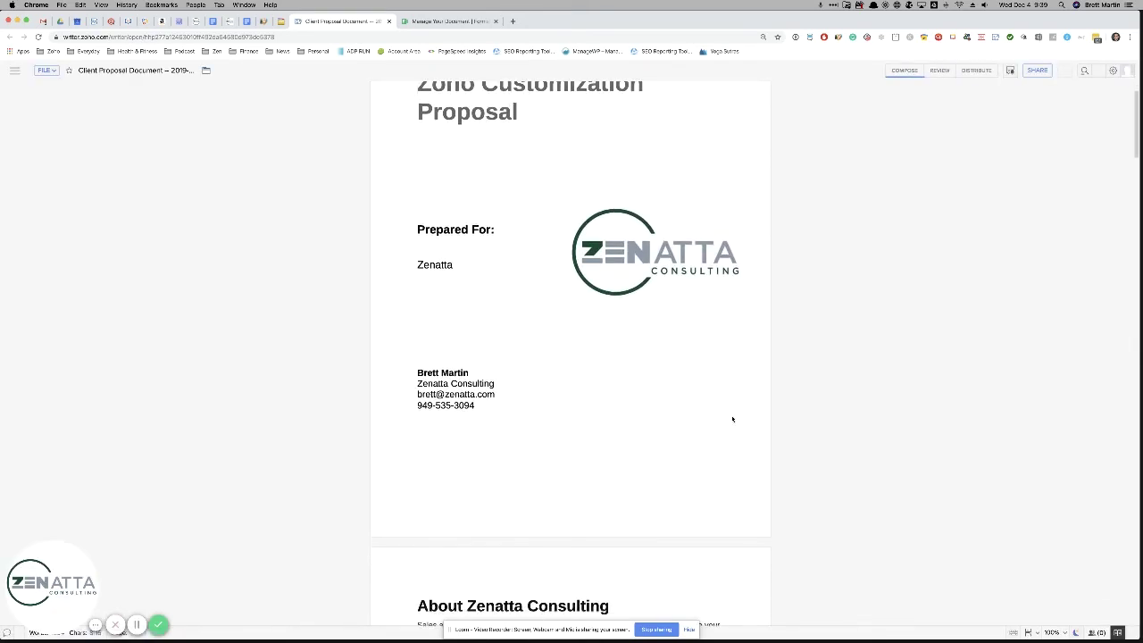
scroll(732, 419, down, 5)
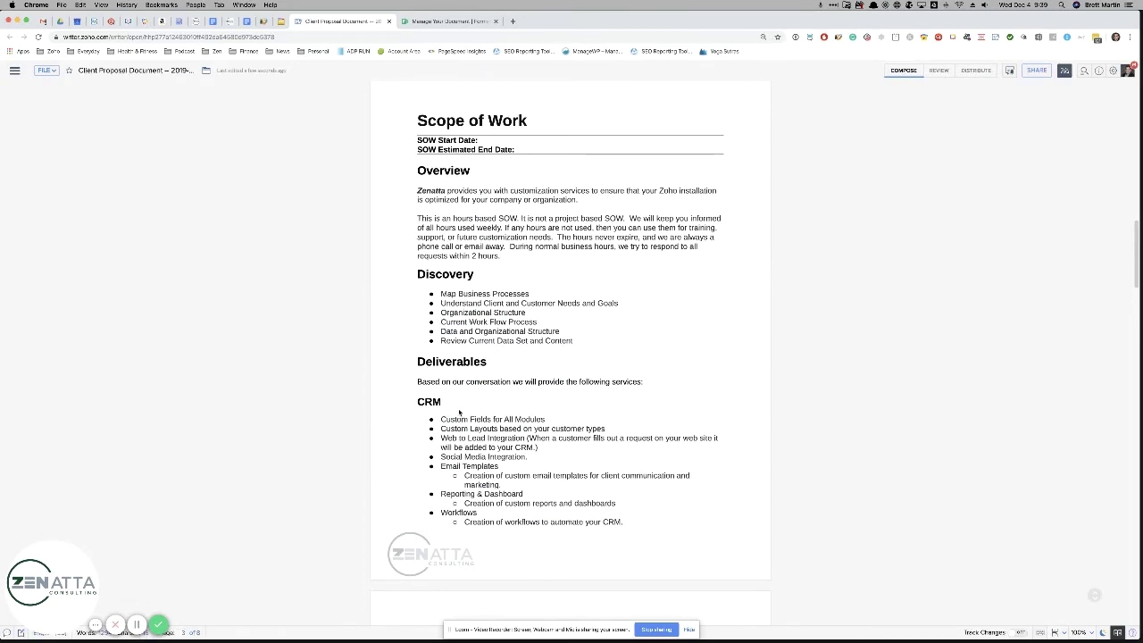
scroll(459, 412, down, 6)
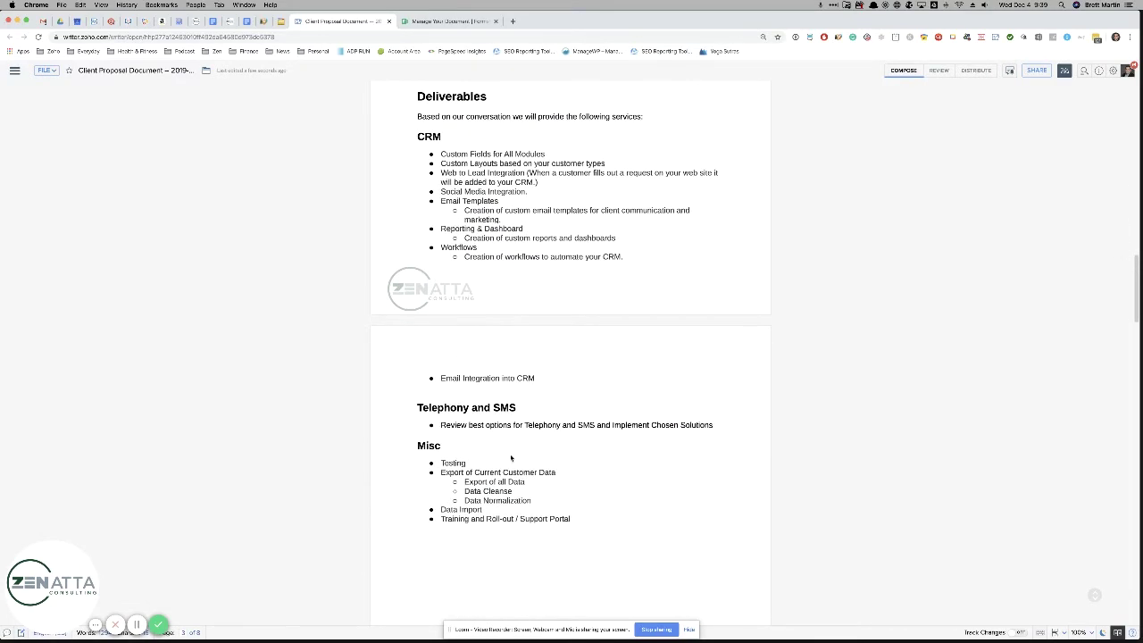
scroll(511, 458, down, 3)
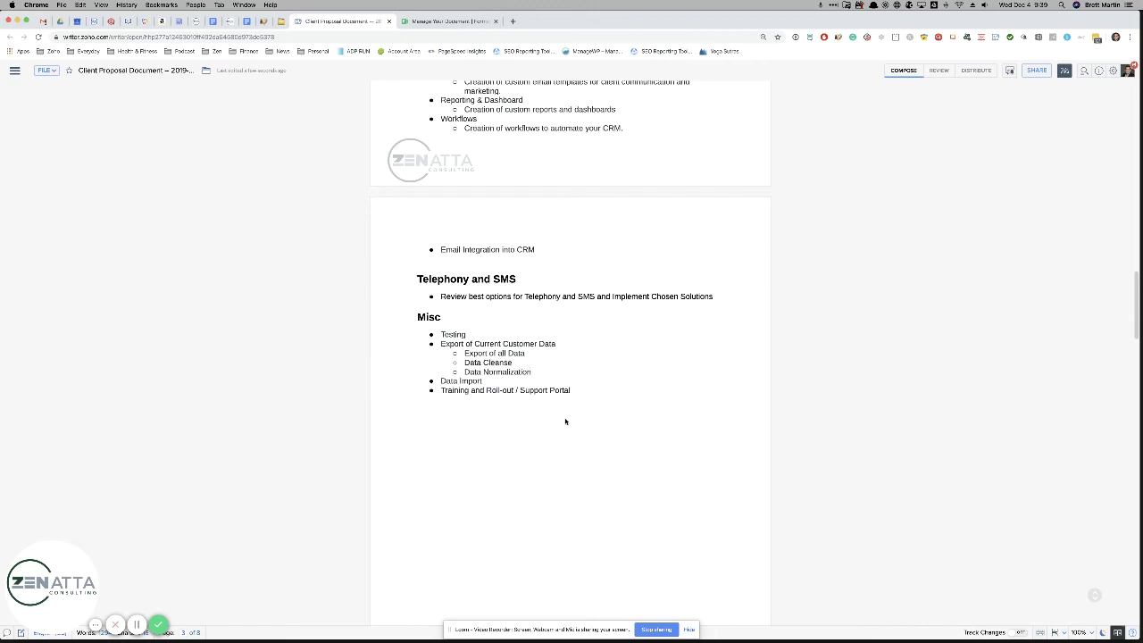
scroll(565, 421, down, 3)
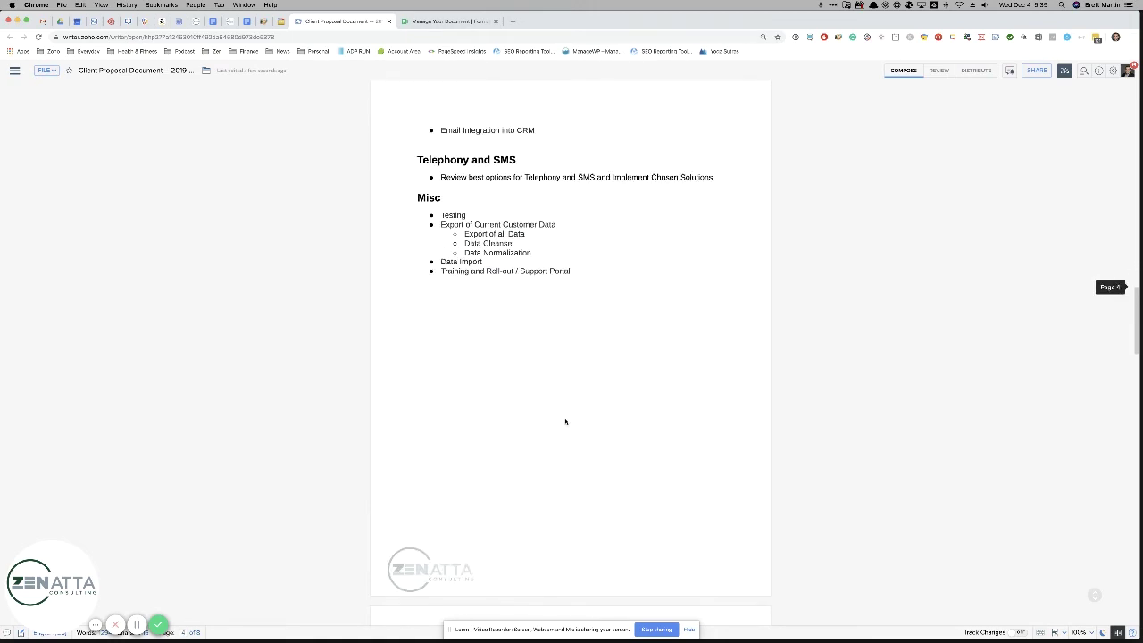
scroll(565, 422, up, 7)
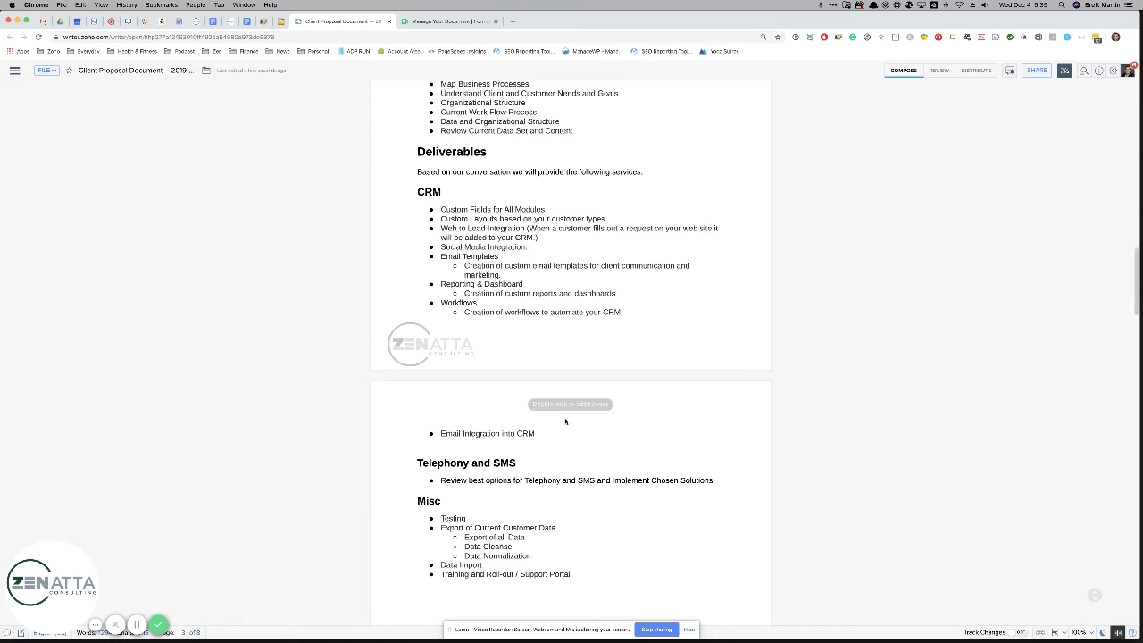
scroll(565, 421, up, 20)
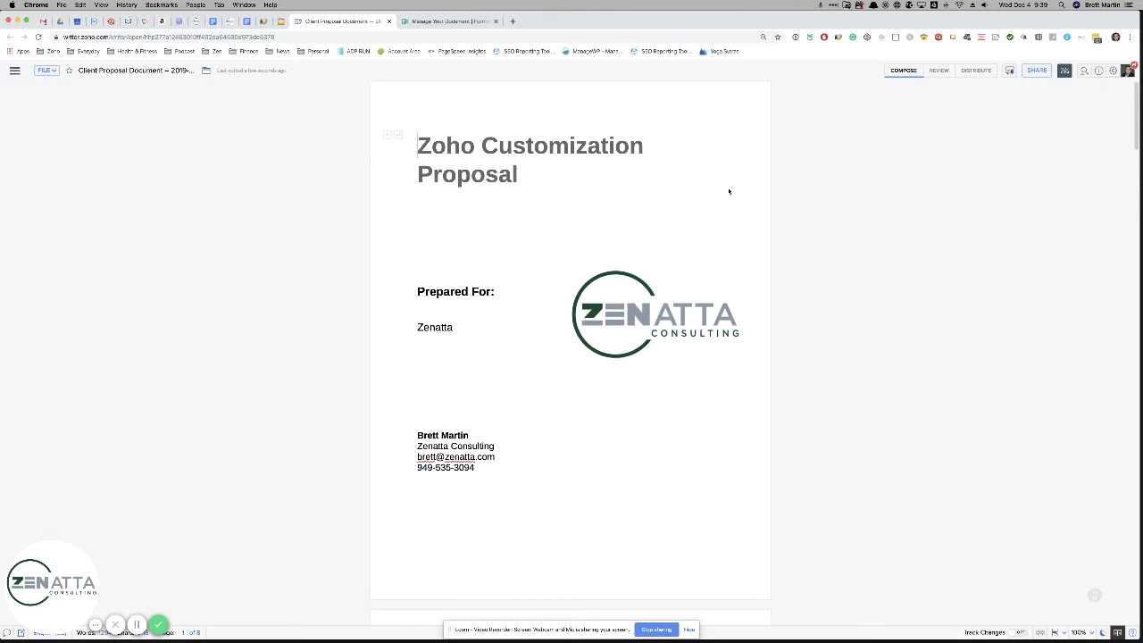
- Upload the proposal to Zoho Sign via Distribute > Sign Collection, then return to the WebMerge template
click(975, 71)
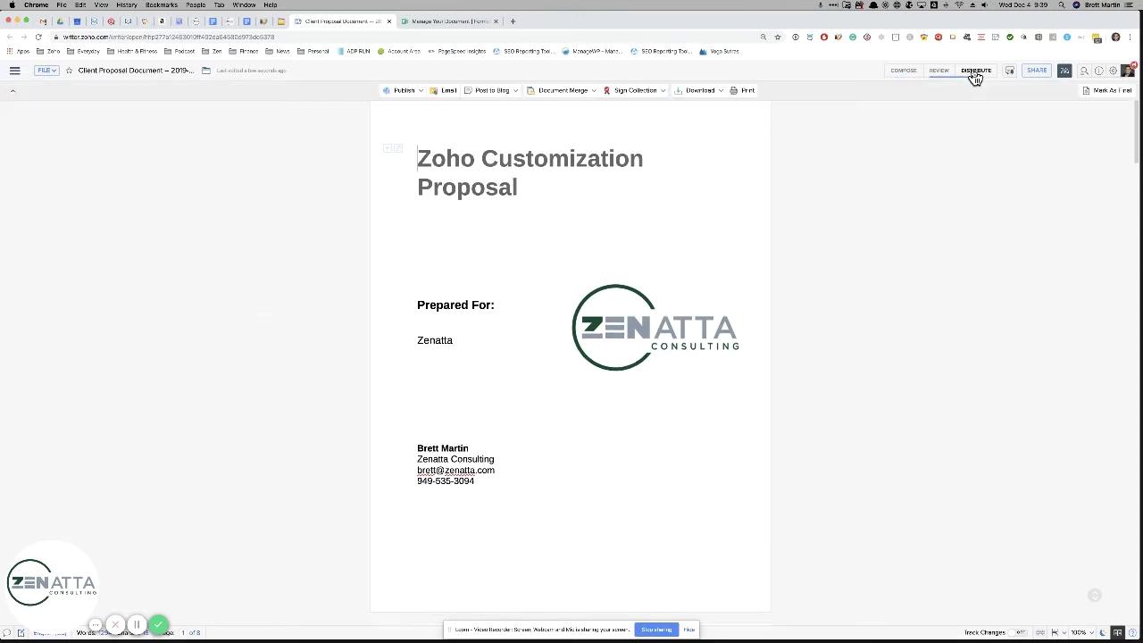
click(660, 91)
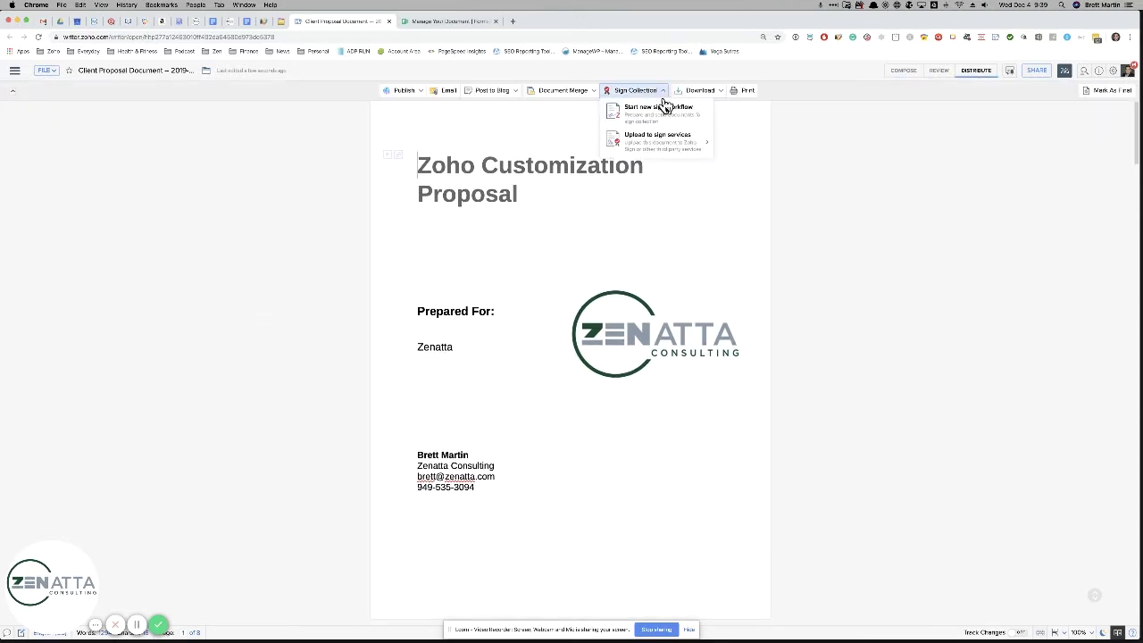
mouse_move(670, 145)
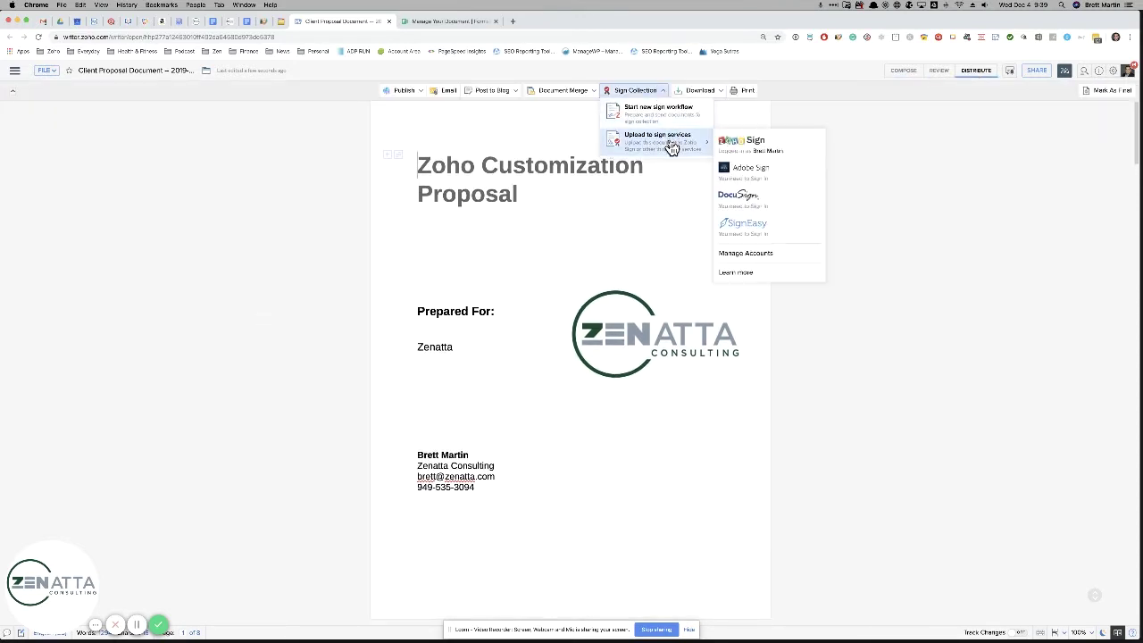
click(774, 150)
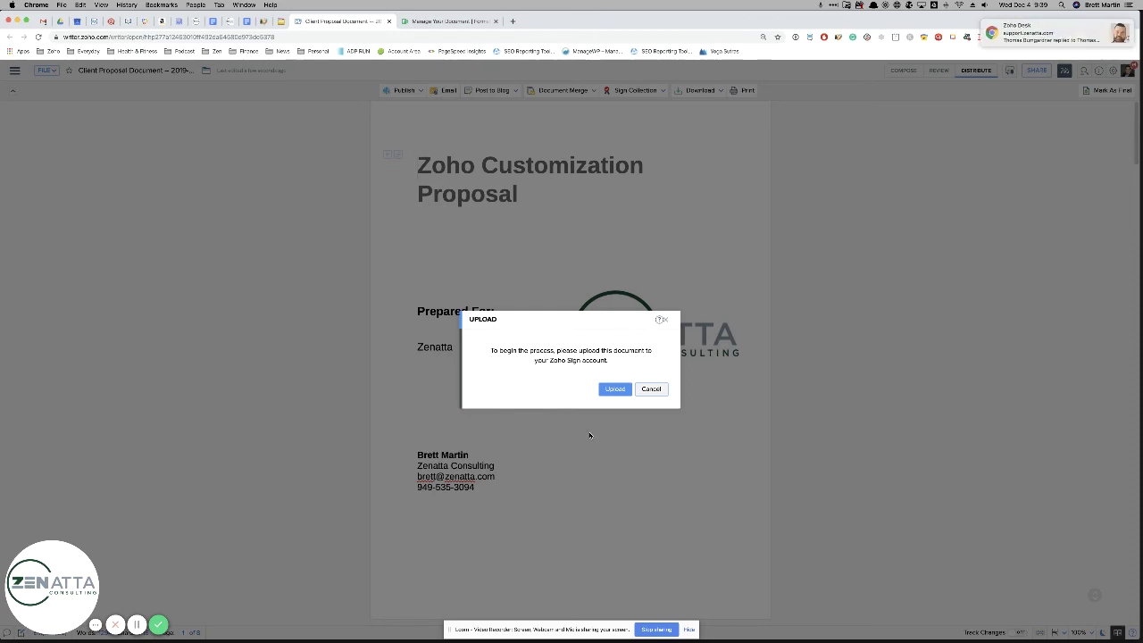
click(446, 21)
scroll(596, 471, down, 10)
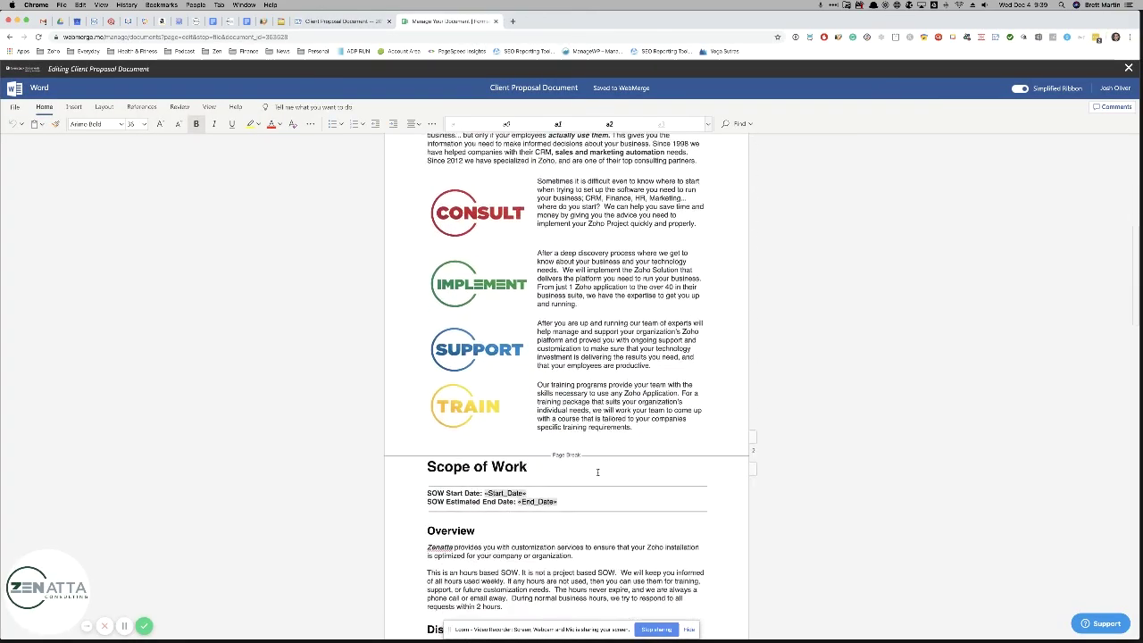
scroll(596, 470, down, 6)
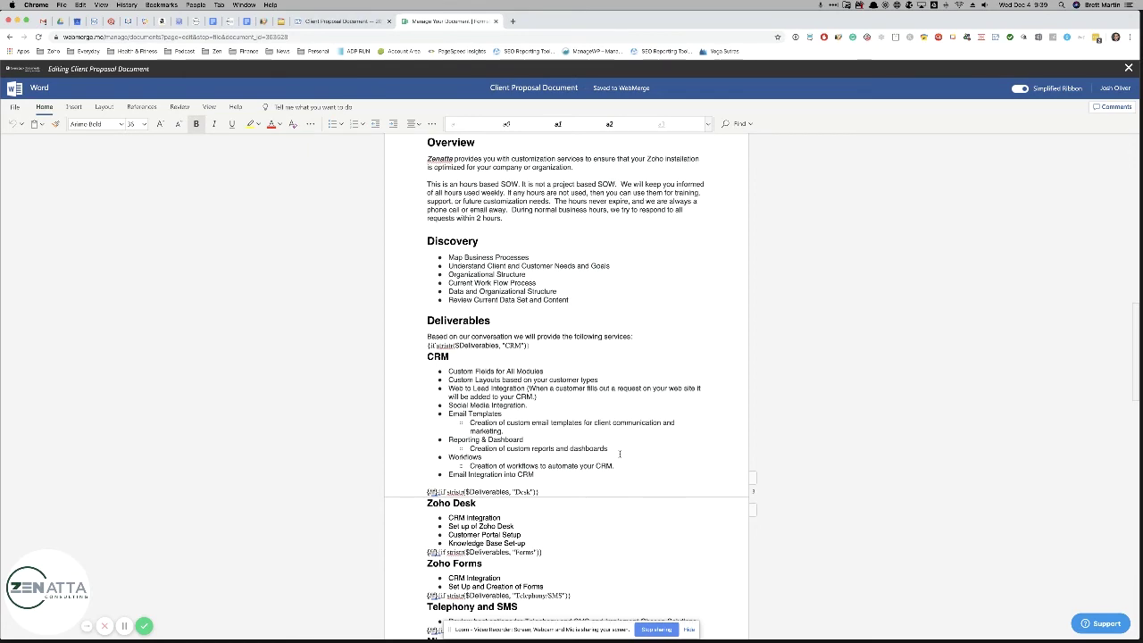
scroll(620, 453, down, 10)
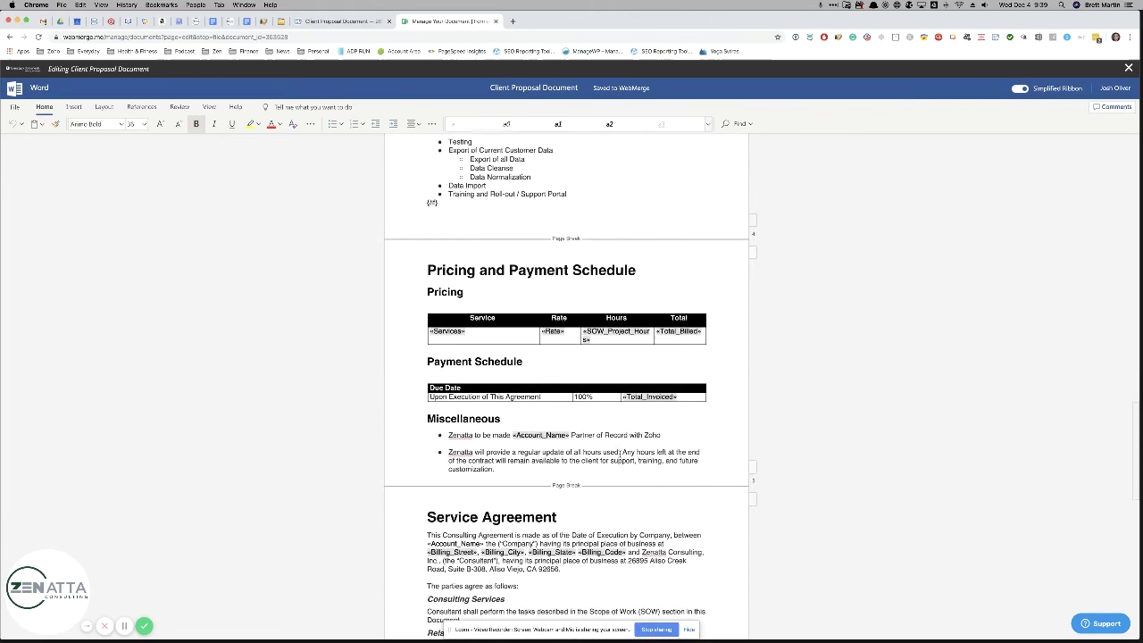
scroll(622, 453, down, 1)
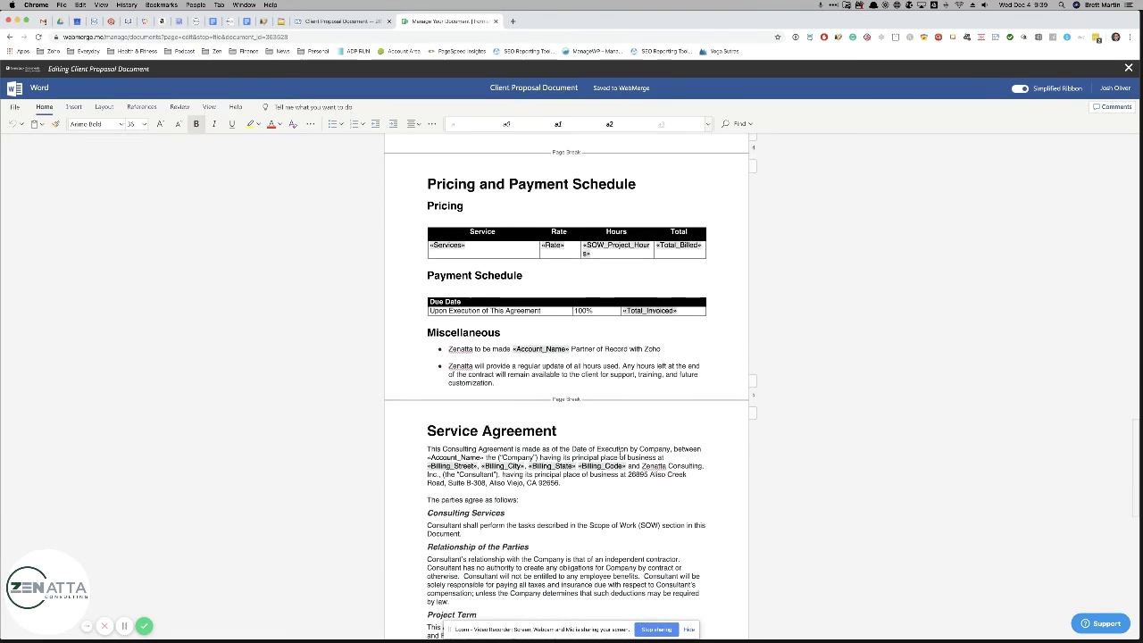
scroll(619, 454, up, 15)
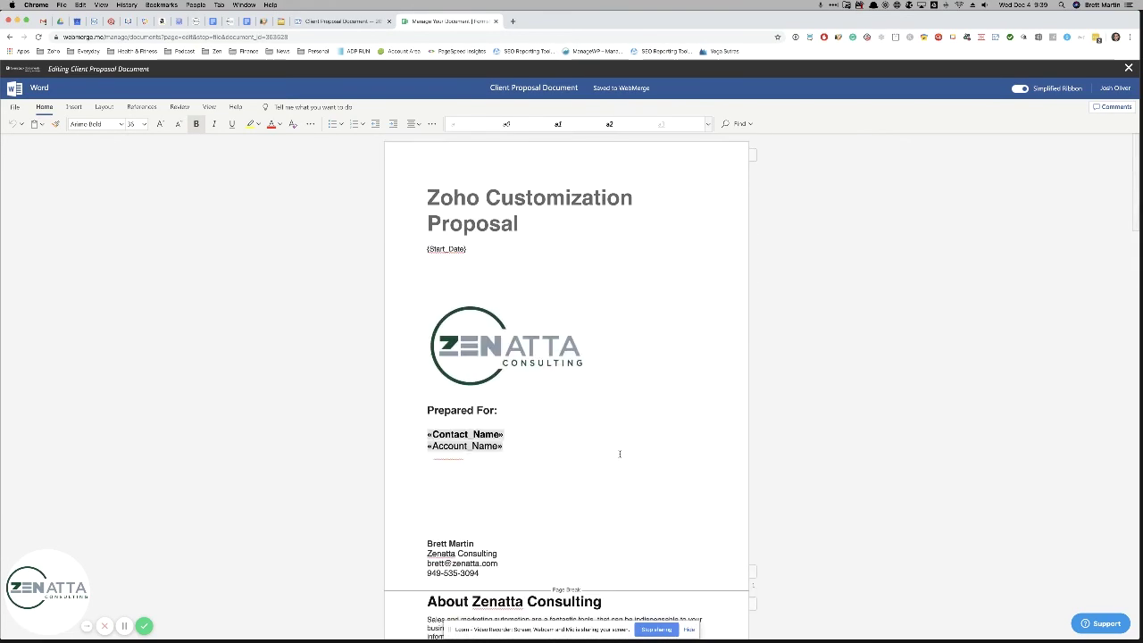
scroll(619, 454, down, 10)
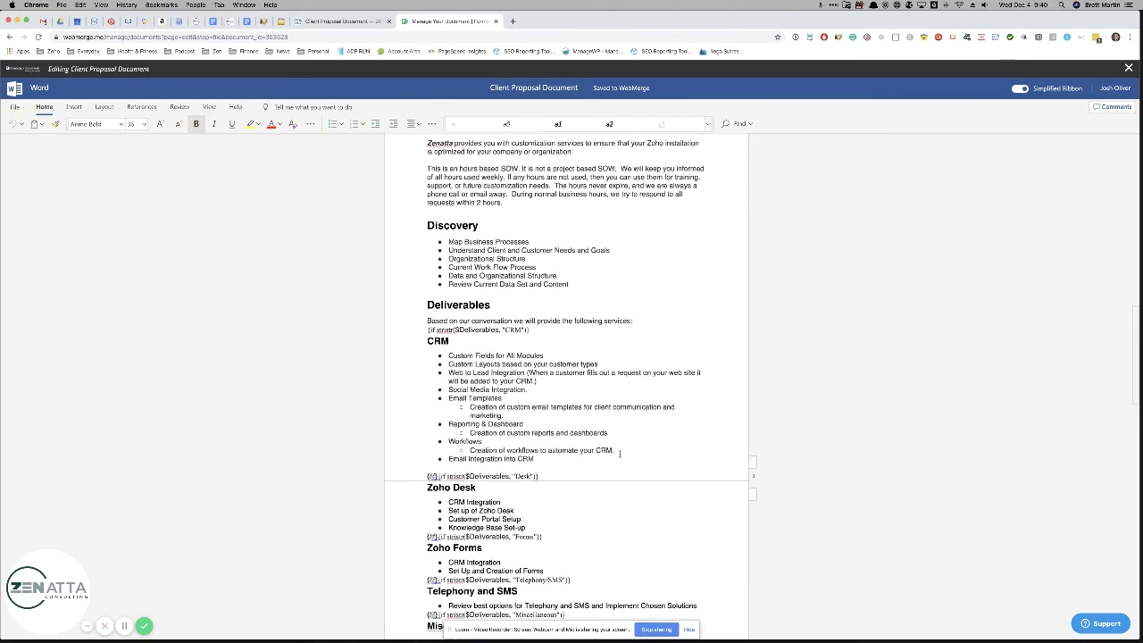
scroll(620, 453, down, 8)
scroll(620, 454, up, 15)
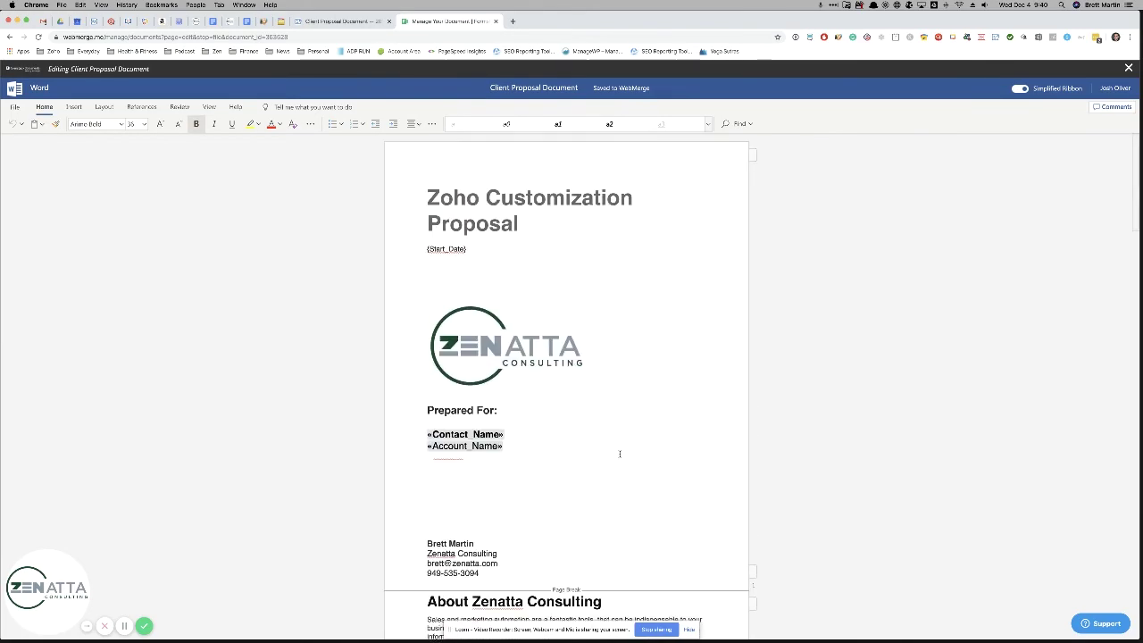